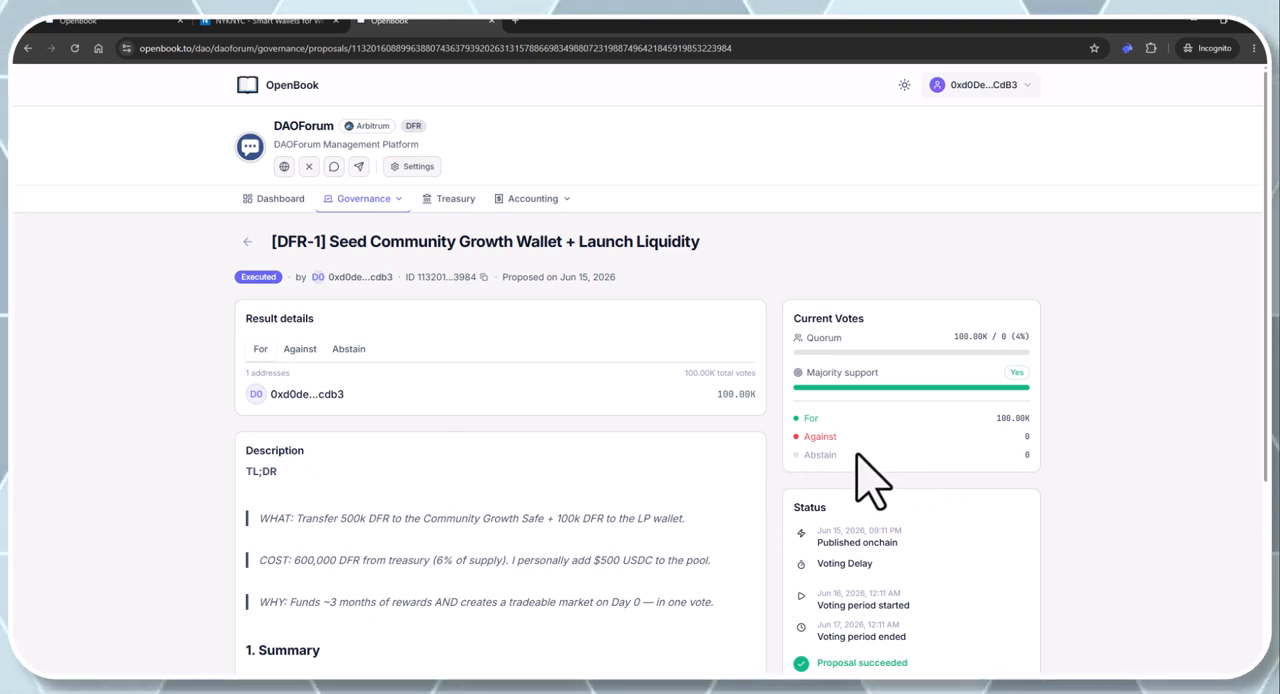
# Review the executed DFR-1 proposal's status and actions, close its page, and open DAOForum's chart of accounts
pyautogui.scroll(-3, 890, 477)
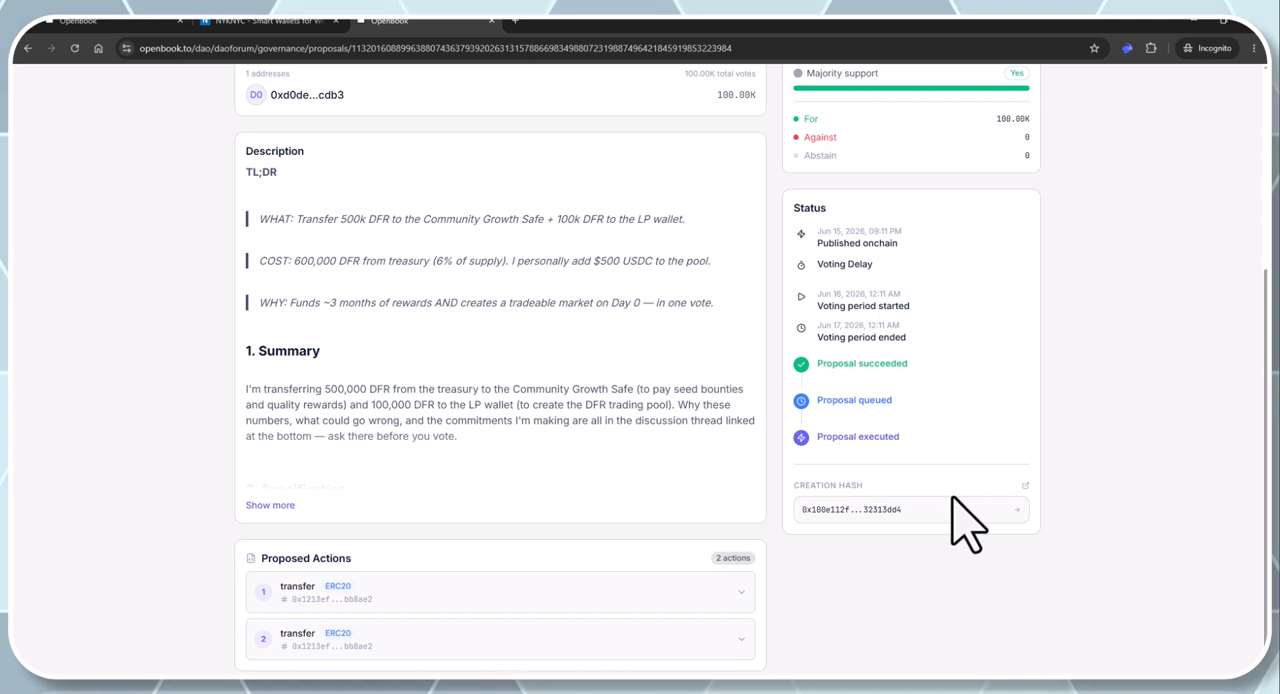
pyautogui.hotkey('ctrl', 'w')
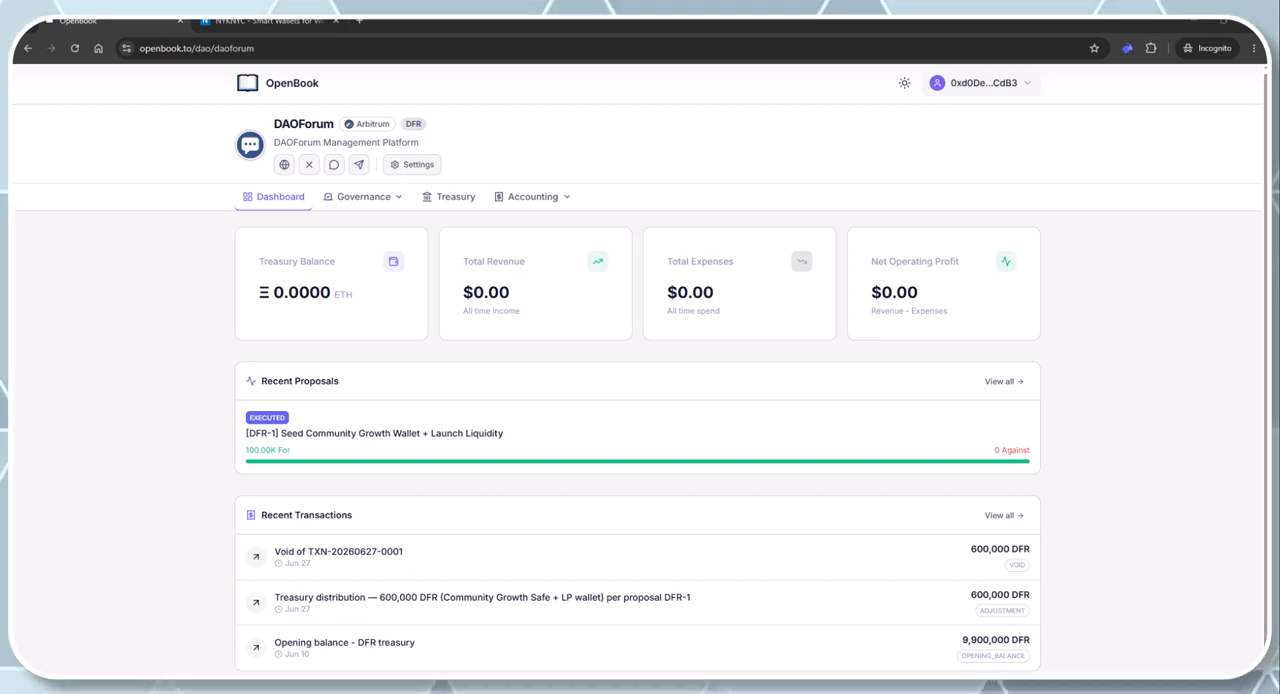
pyautogui.click(541, 196)
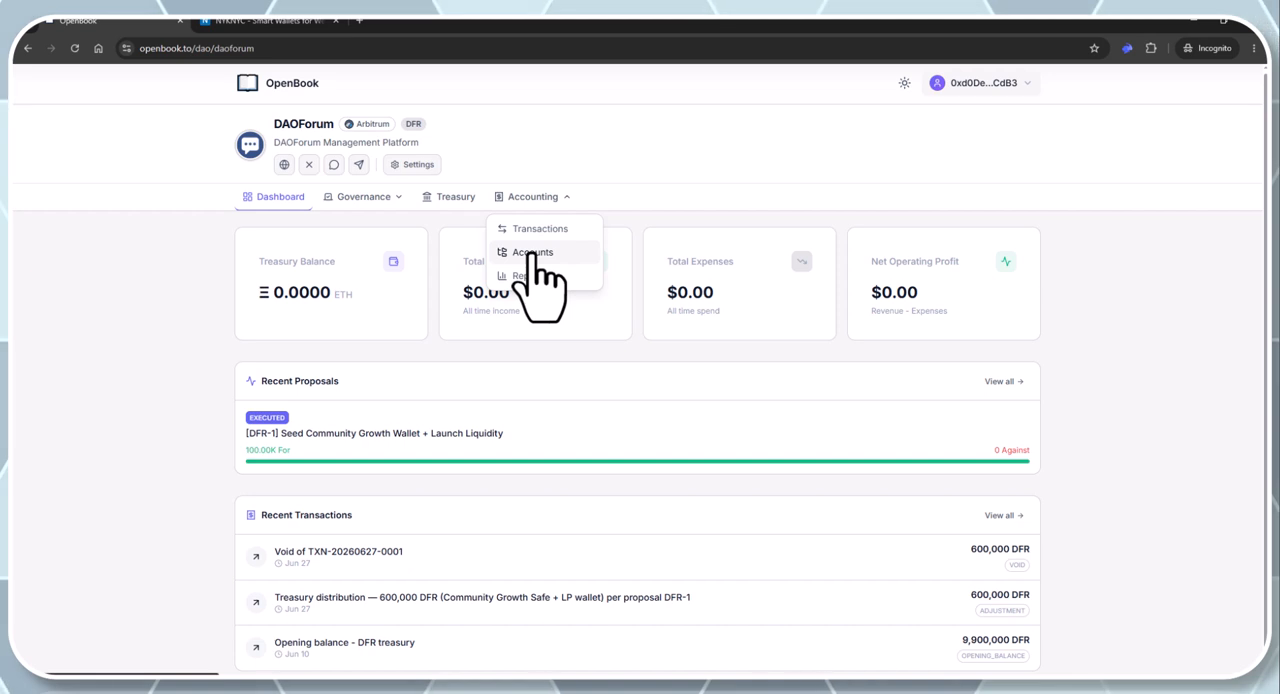
pyautogui.click(532, 252)
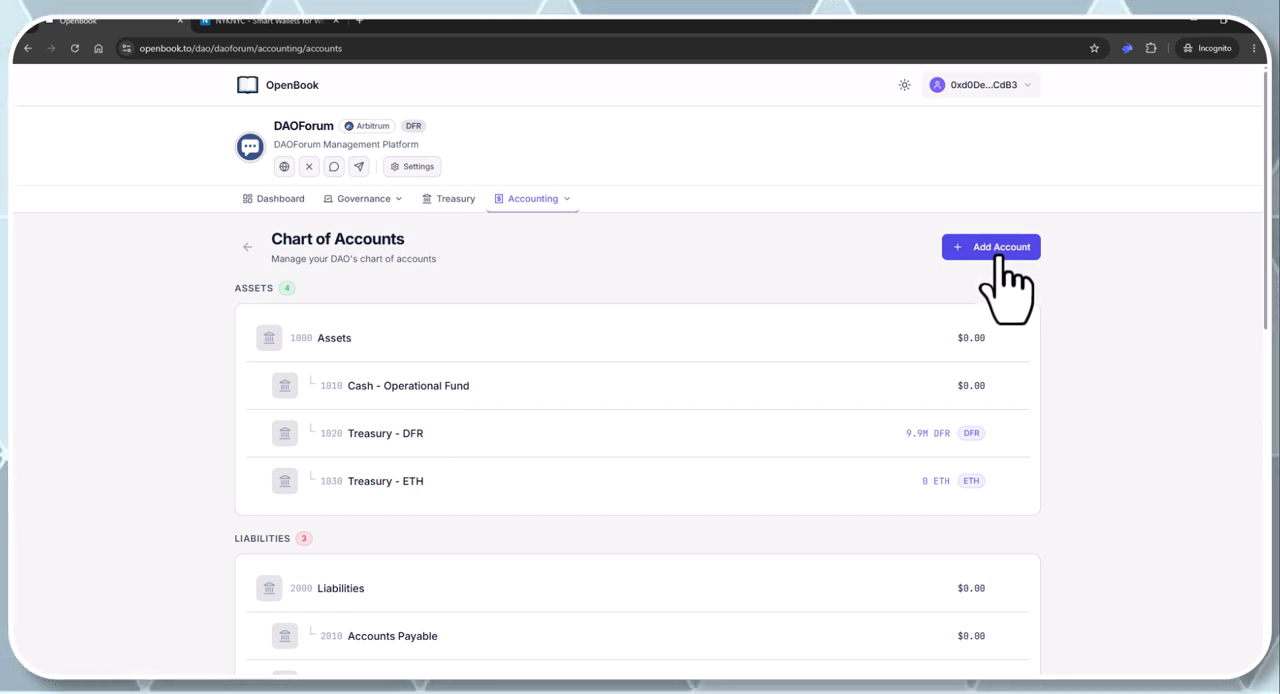
# Add account 1040 "Community Growth Safe – DFR" as an Asset, subtype Current Asset, under parent 1000 - Assets with denomination DFR
pyautogui.click(999, 255)
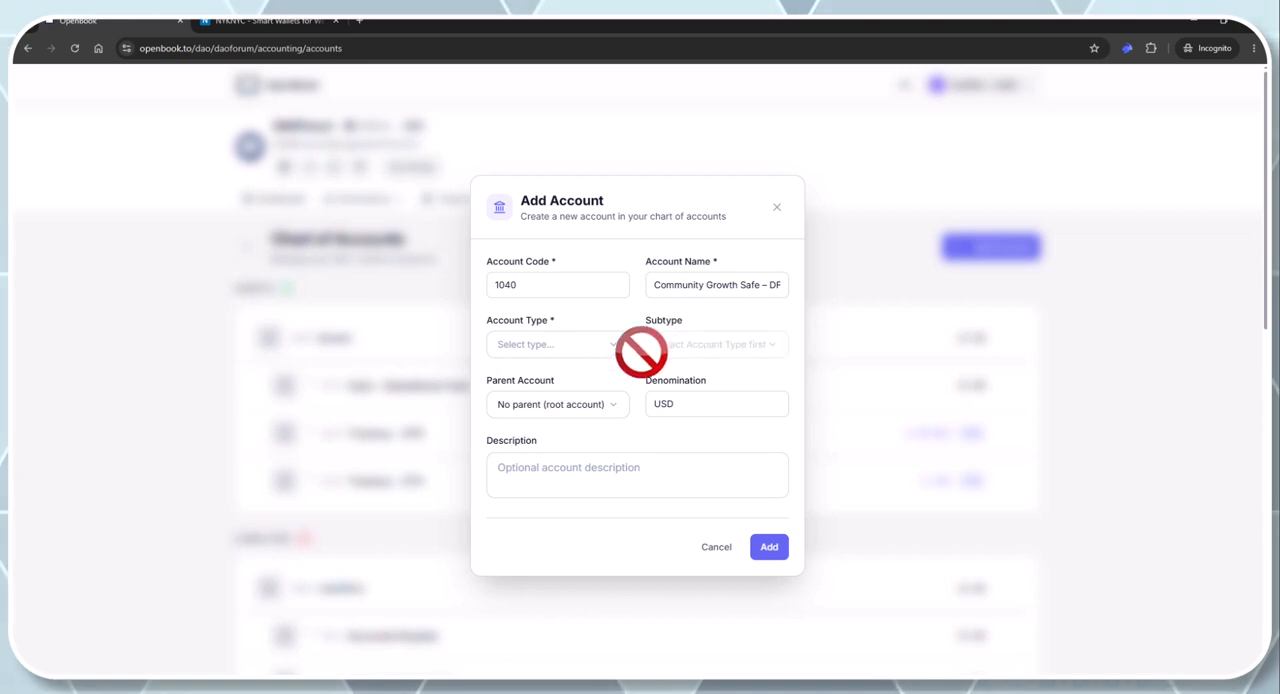
pyautogui.click(570, 344)
pyautogui.click(563, 381)
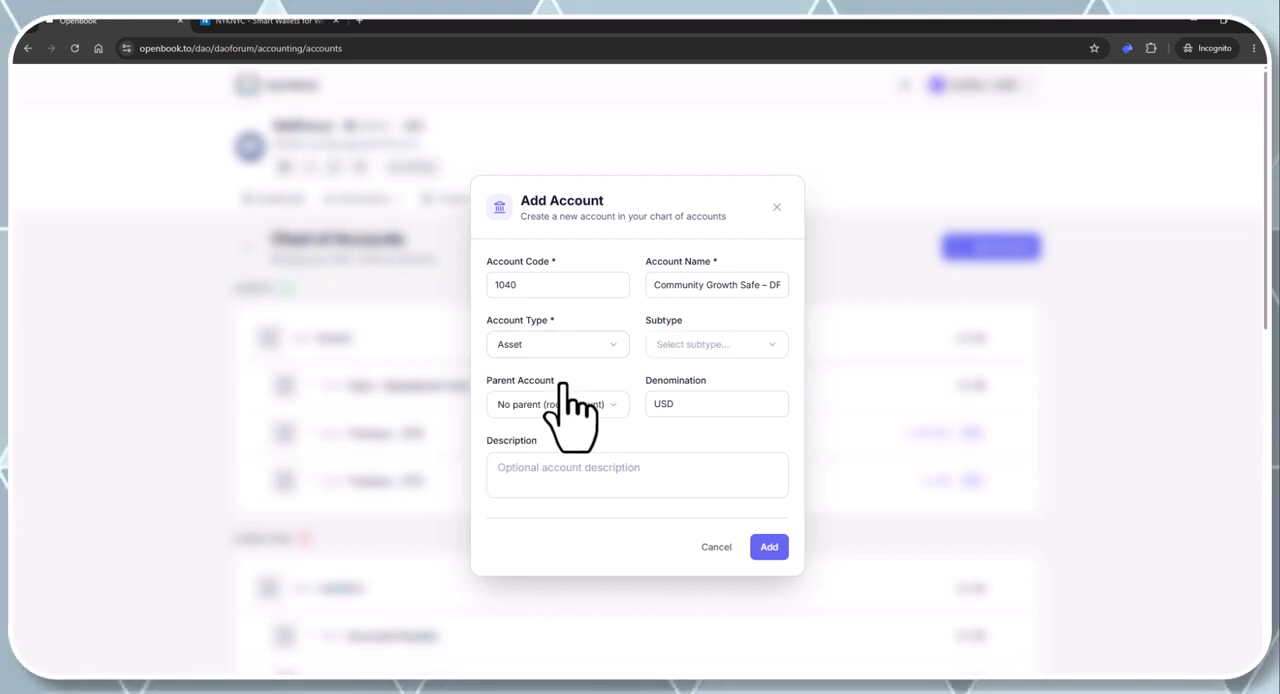
pyautogui.click(684, 348)
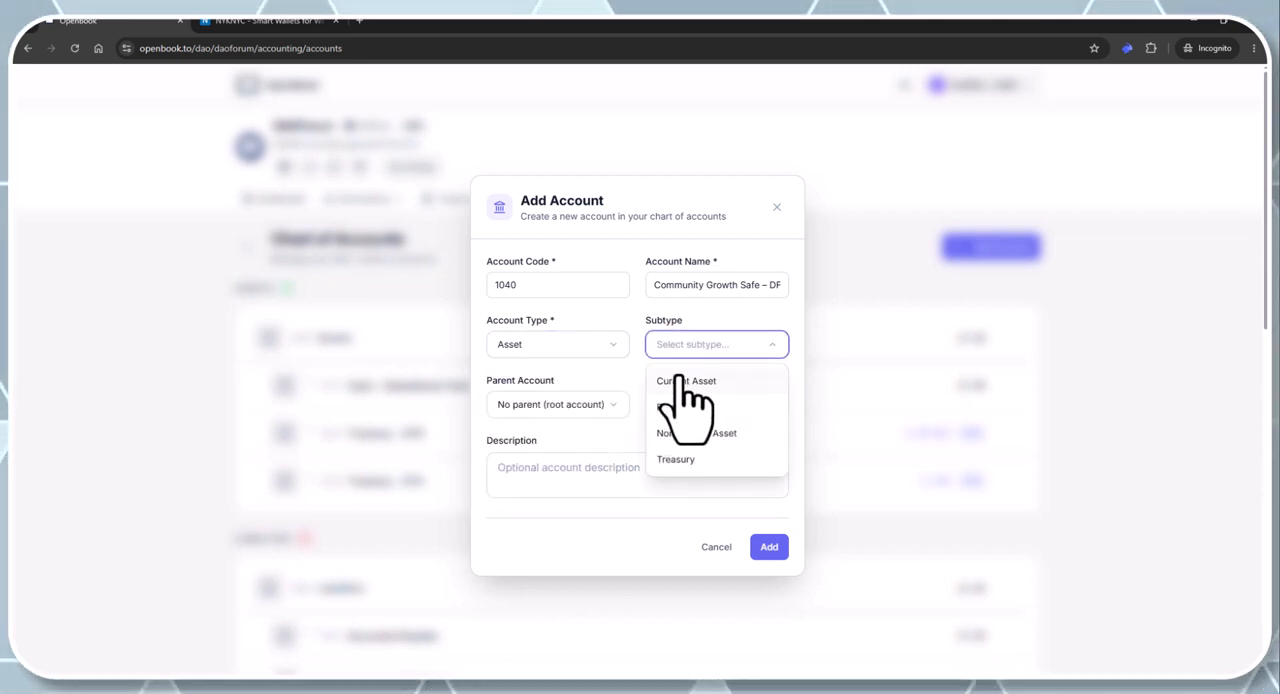
pyautogui.click(685, 380)
pyautogui.click(607, 405)
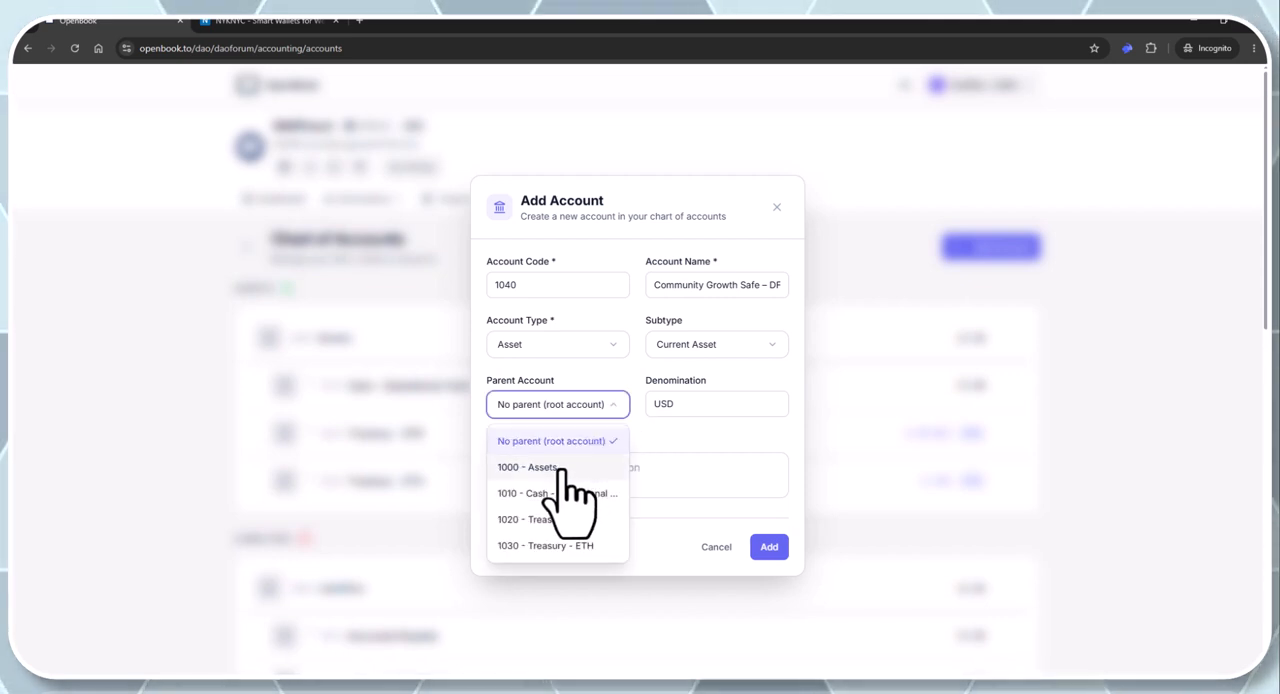
pyautogui.click(556, 468)
pyautogui.doubleClick(666, 403)
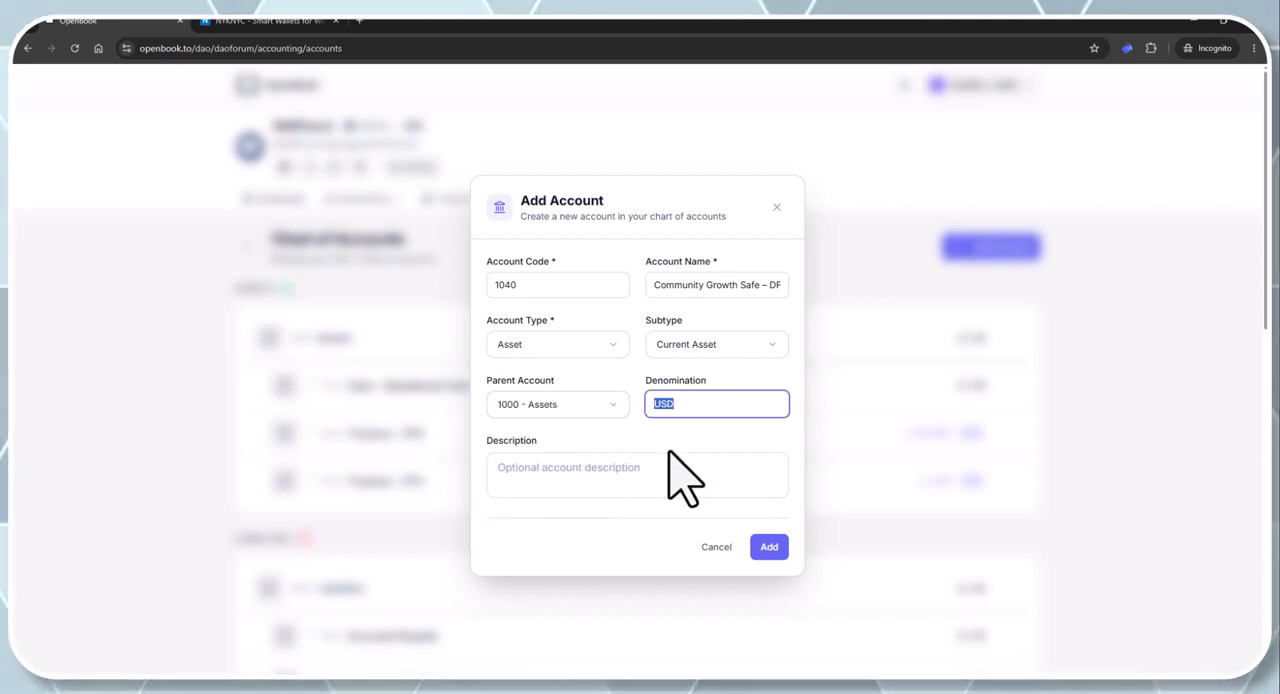
pyautogui.write('DFR')
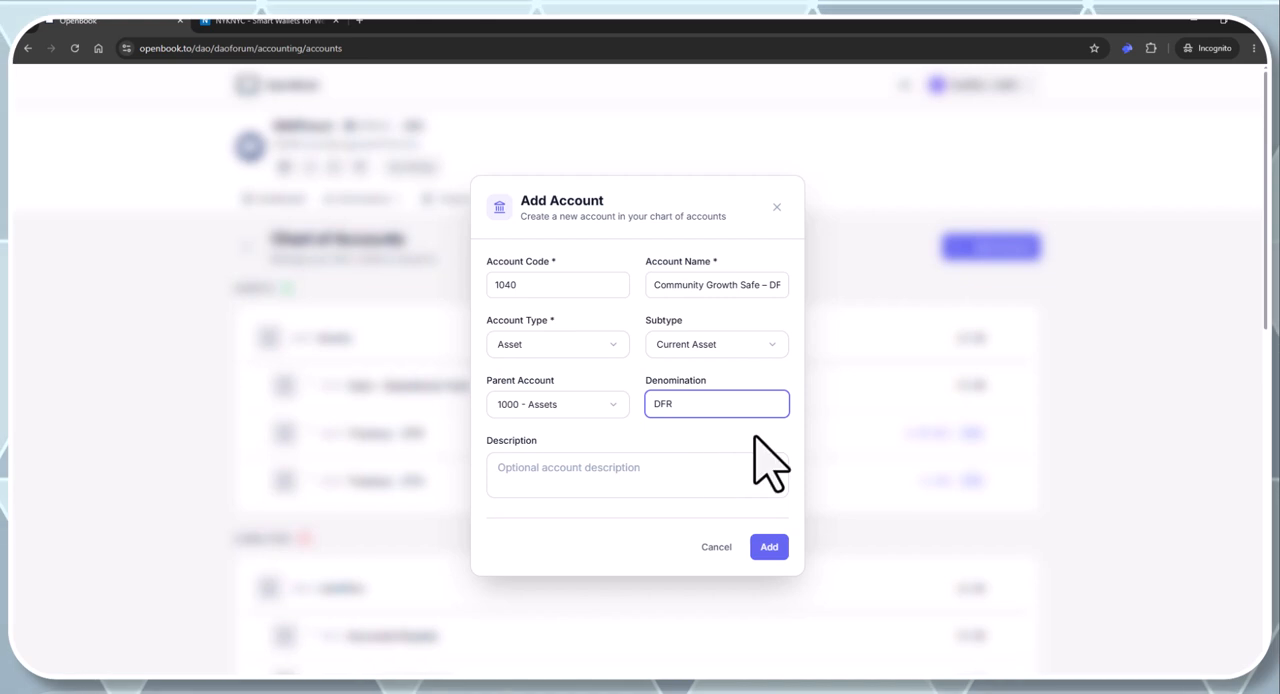
pyautogui.click(768, 546)
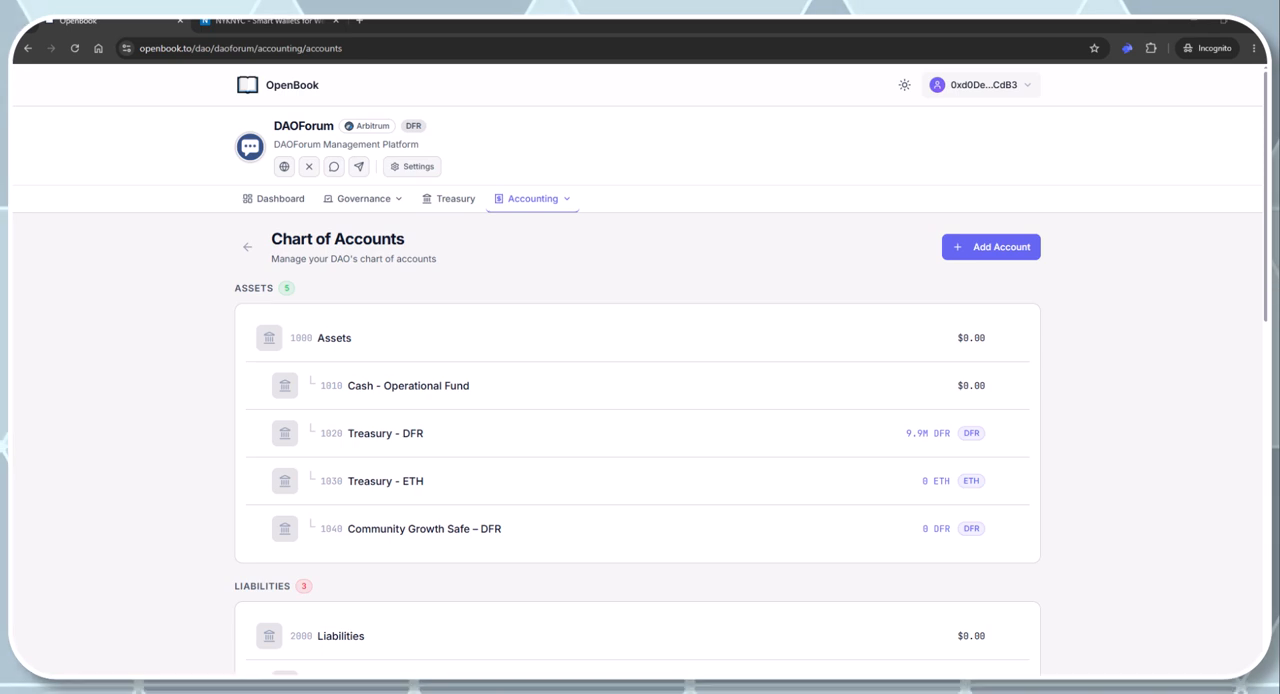
# Add account 1050 "LP Wallet – DFR" as an Asset, subtype Current Asset, under parent 1000 - Assets with denomination DFR
pyautogui.click(993, 248)
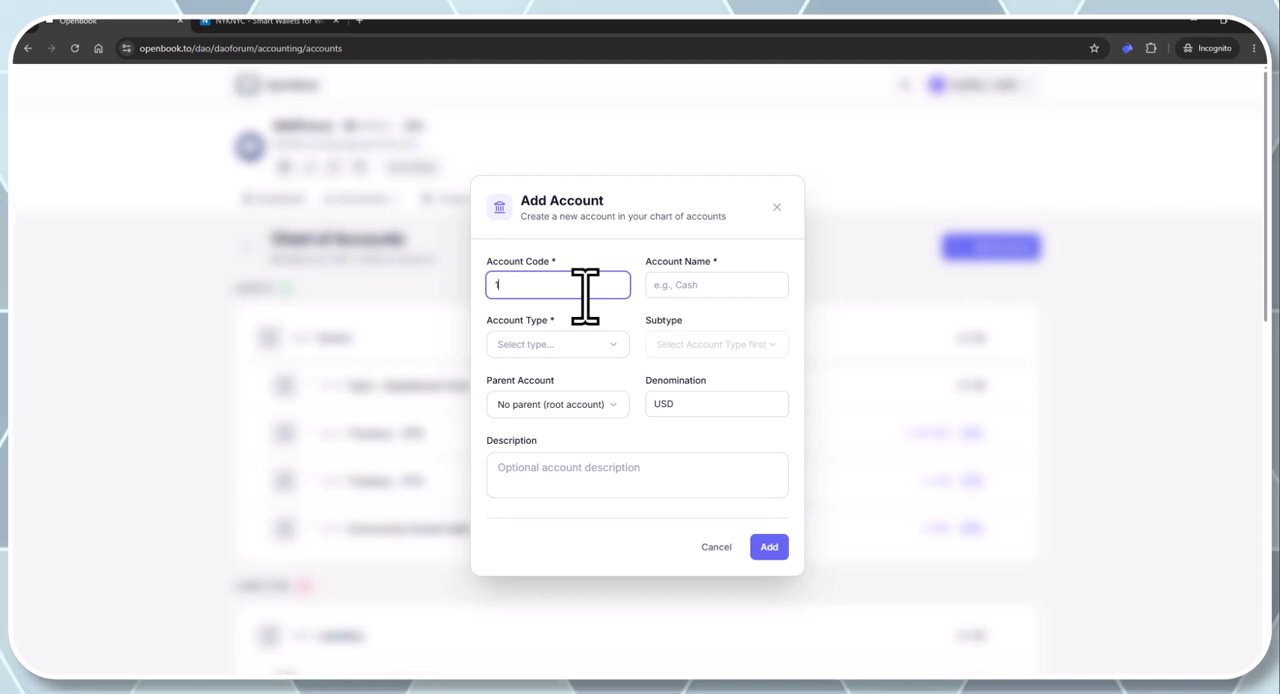
pyautogui.click(686, 285)
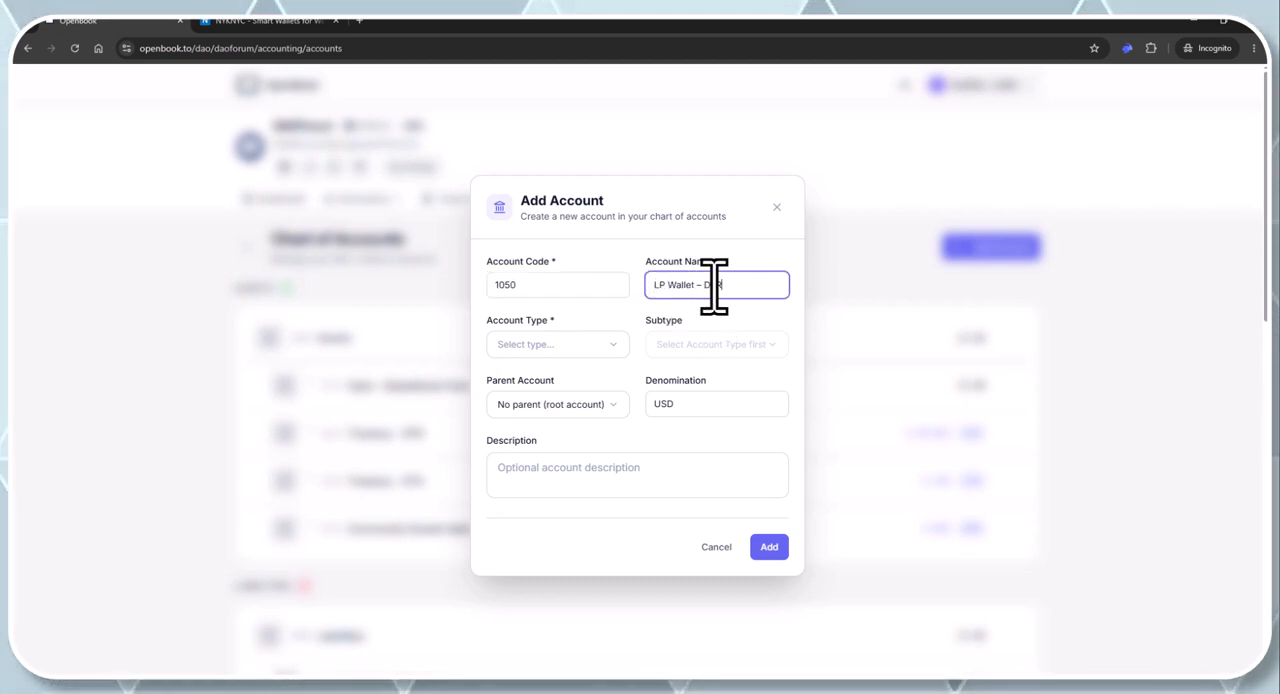
pyautogui.click(562, 345)
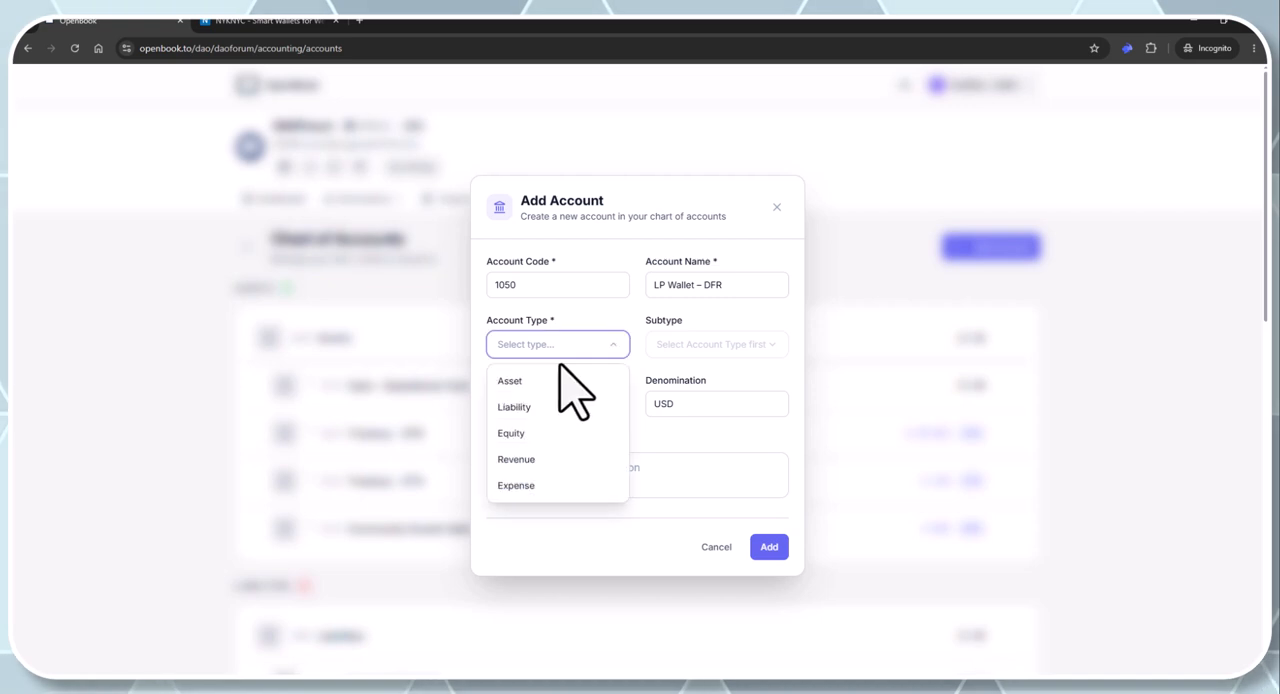
pyautogui.click(538, 383)
pyautogui.click(678, 344)
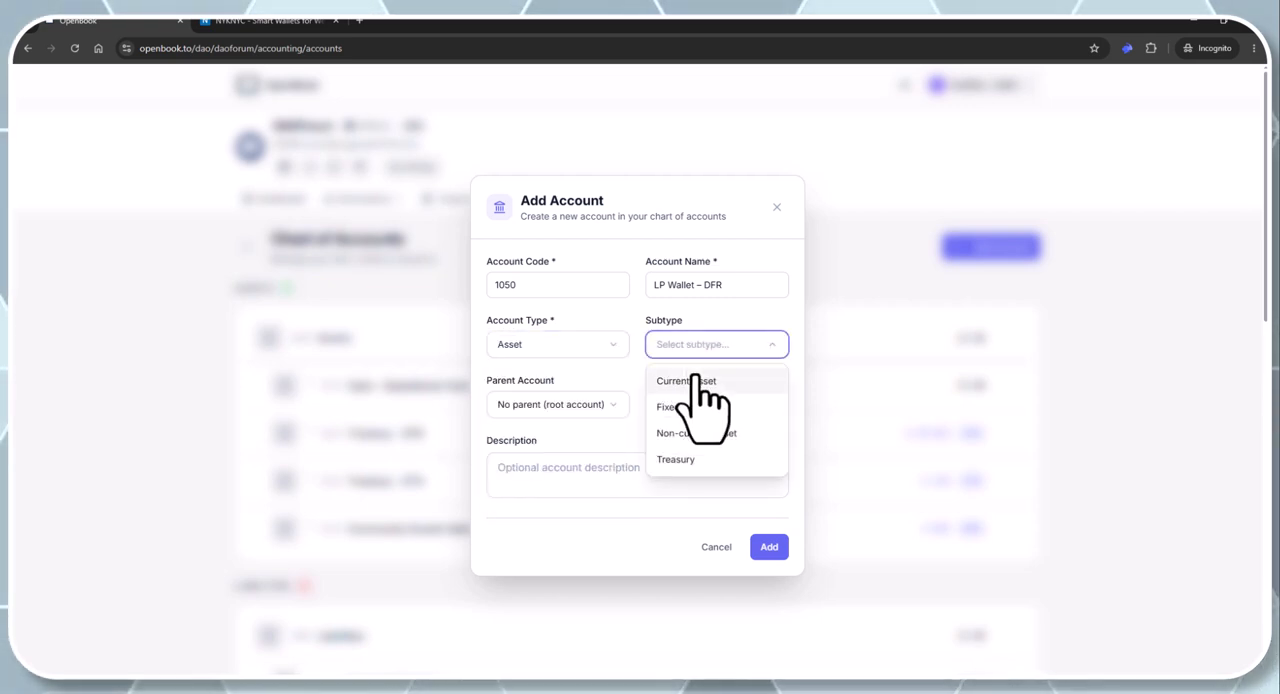
pyautogui.click(695, 381)
pyautogui.click(586, 405)
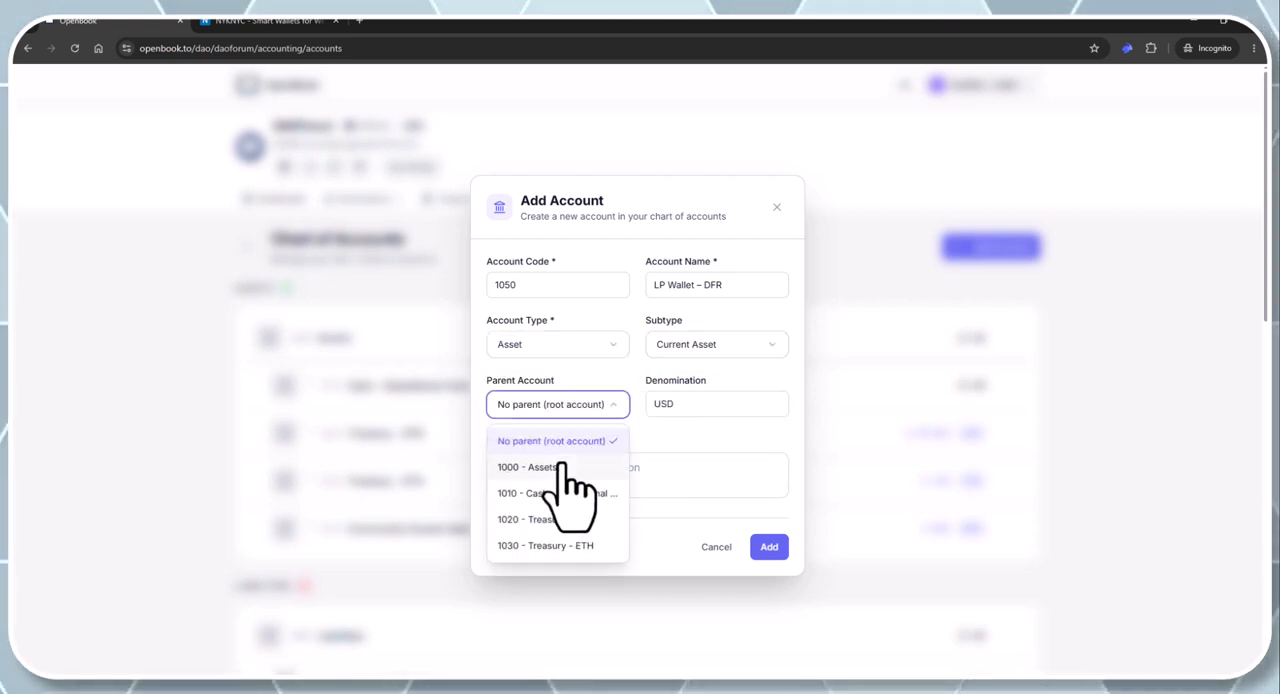
pyautogui.click(558, 467)
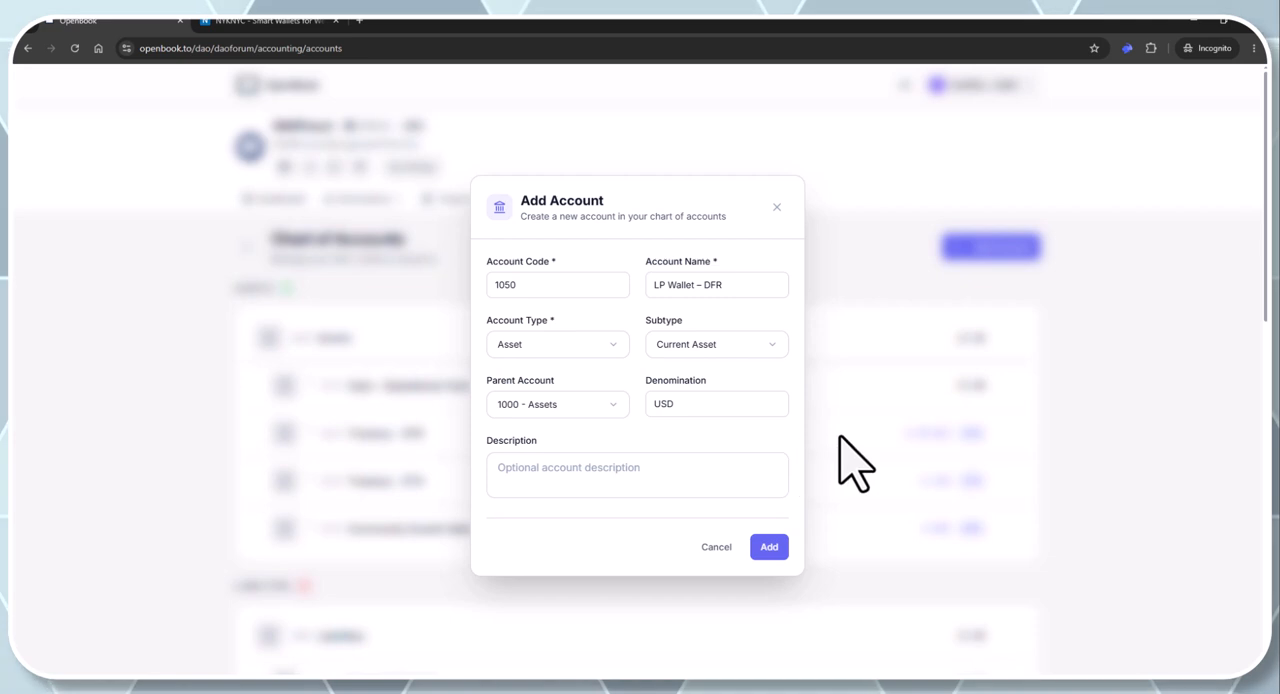
pyautogui.moveTo(731, 403); pyautogui.dragTo(620, 405)
pyautogui.write('D')
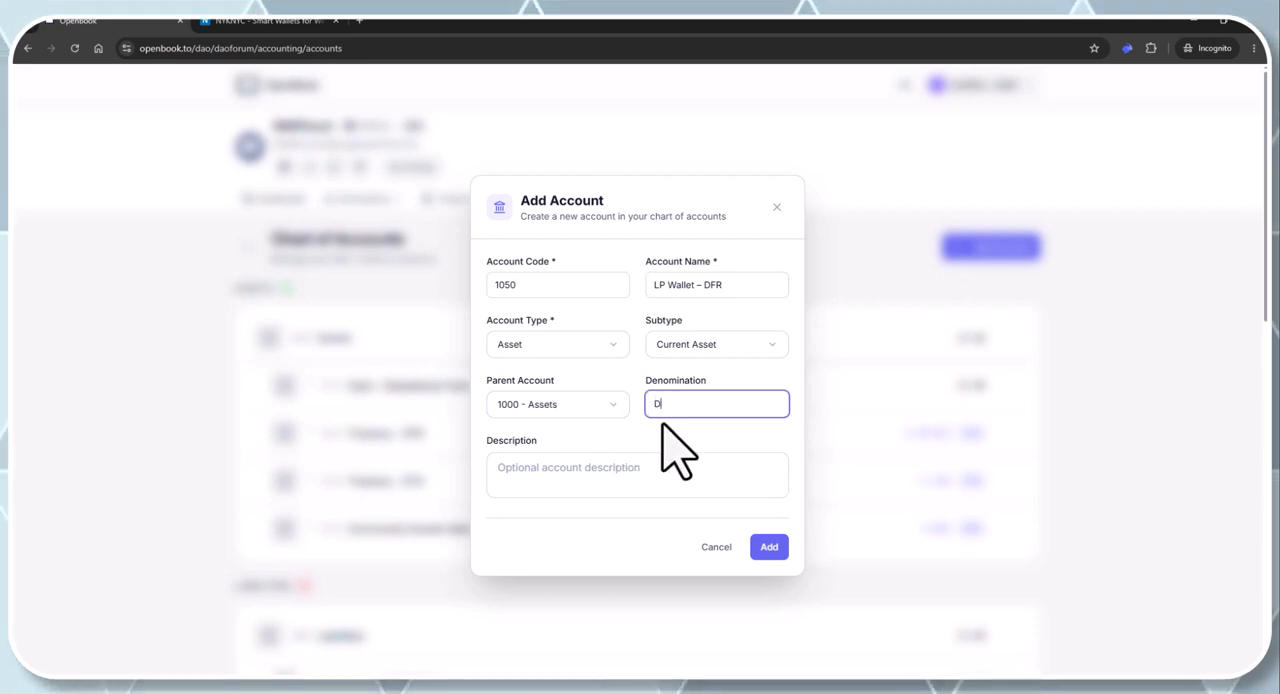
pyautogui.write('FR')
pyautogui.click(769, 547)
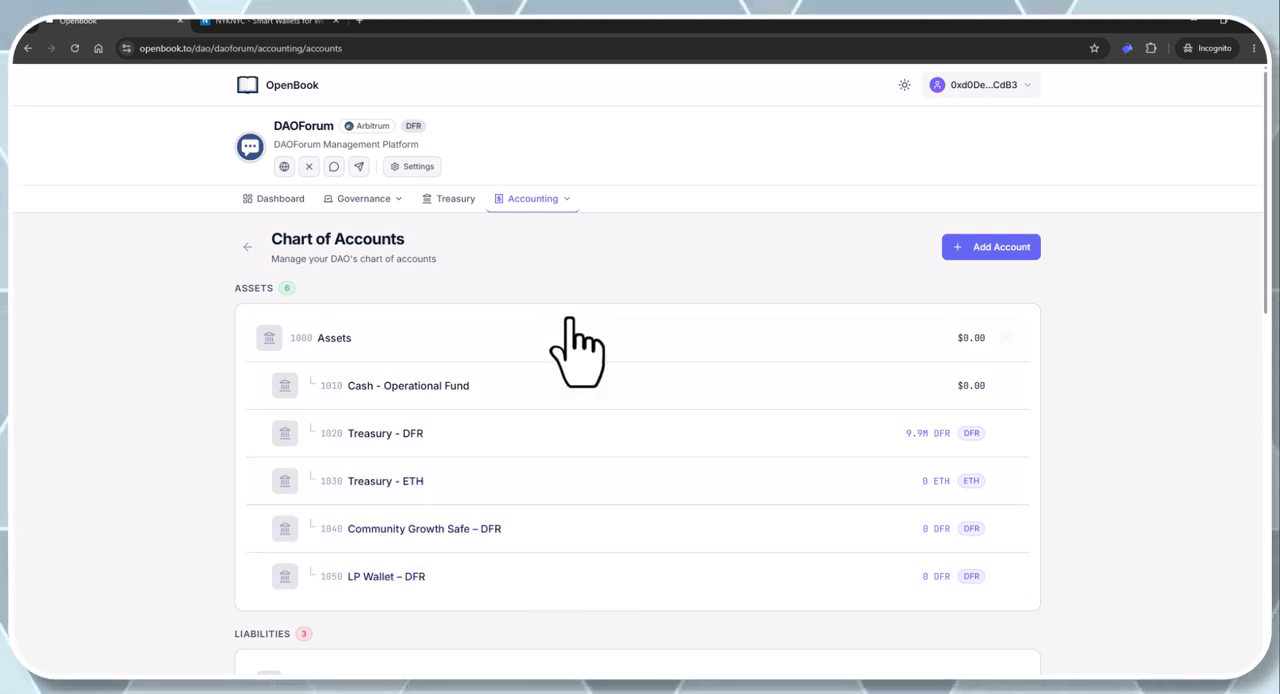
# Start a new journal transaction of type Adjustment described as "DFR-1 Transfer 1 — Treasury to Community Growth Safe"
pyautogui.click(567, 200)
pyautogui.click(554, 250)
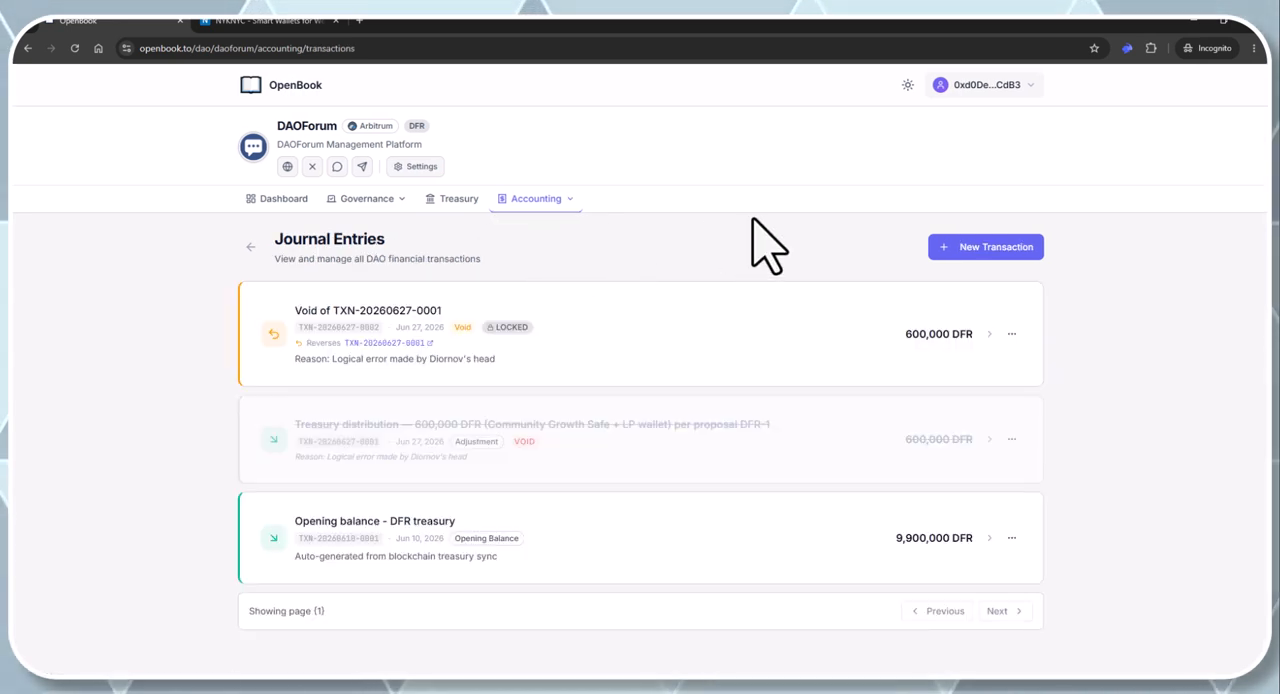
pyautogui.click(986, 249)
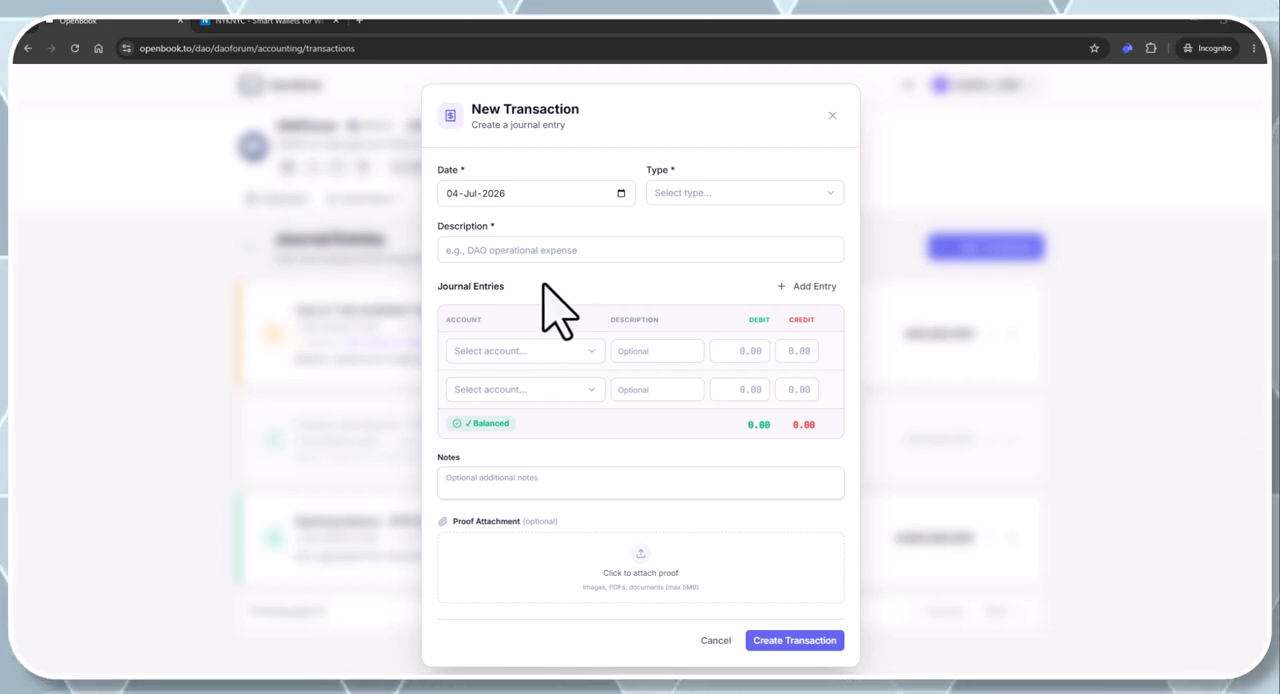
pyautogui.click(686, 195)
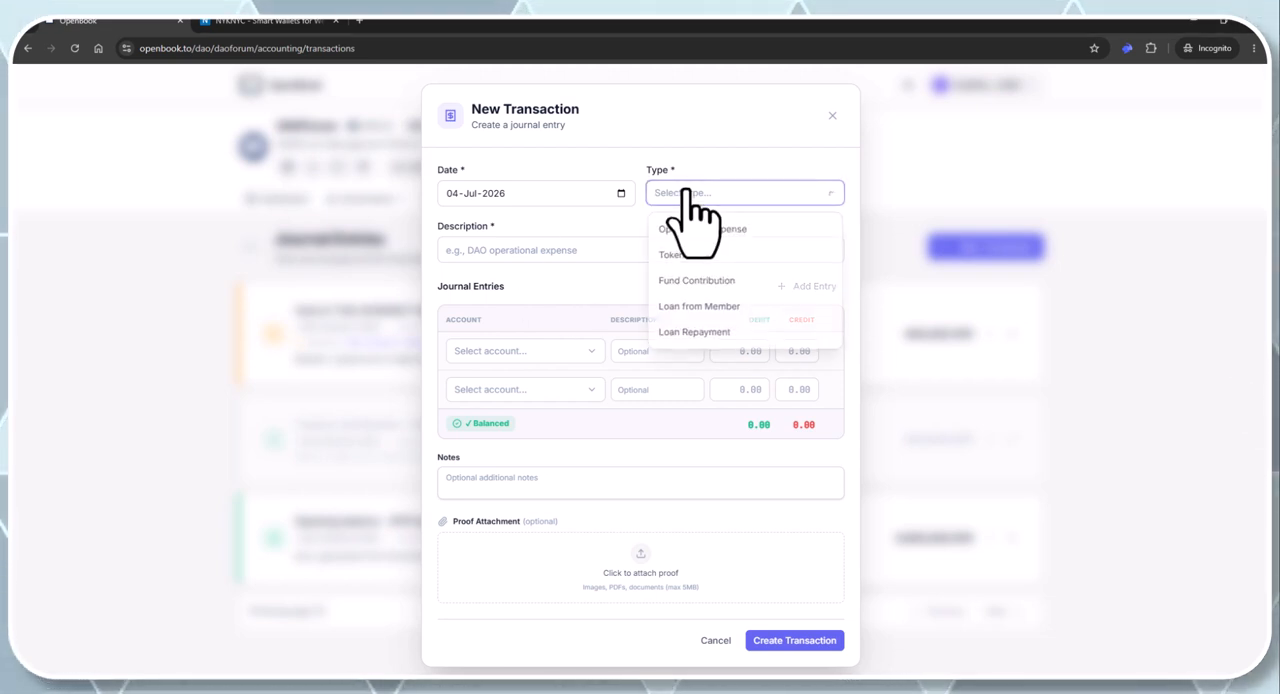
pyautogui.scroll(-2, 708, 290)
pyautogui.click(707, 334)
pyautogui.click(583, 251)
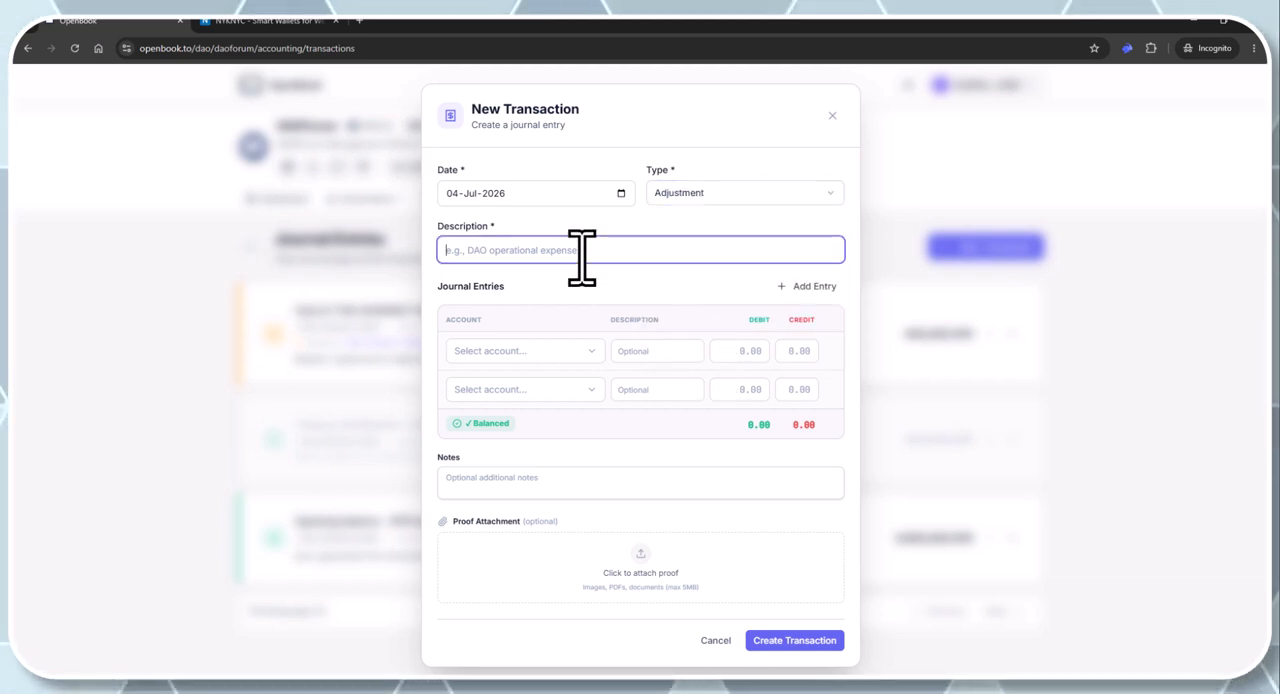
pyautogui.write('DFR-1 Transfer 1 — Treasury to Community Growth Safe.')
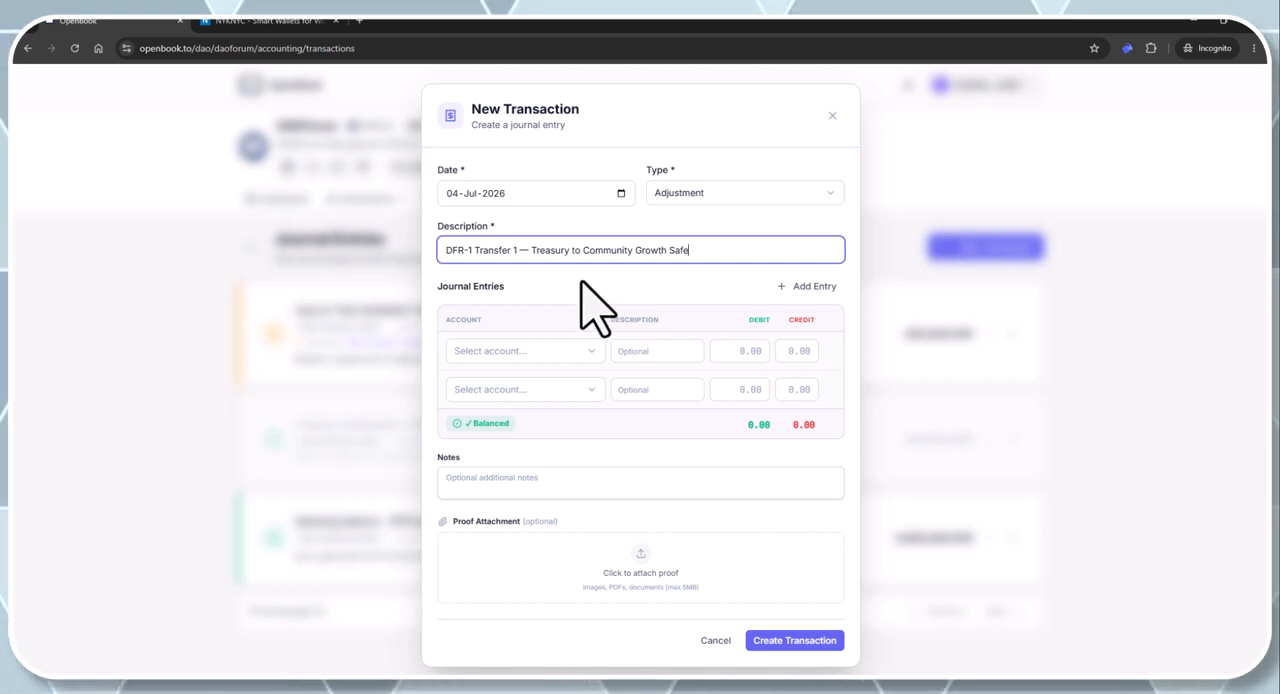
# Set the first journal entry line to account 1040 - Community Growth Safe with a debit of 500000
pyautogui.click(524, 351)
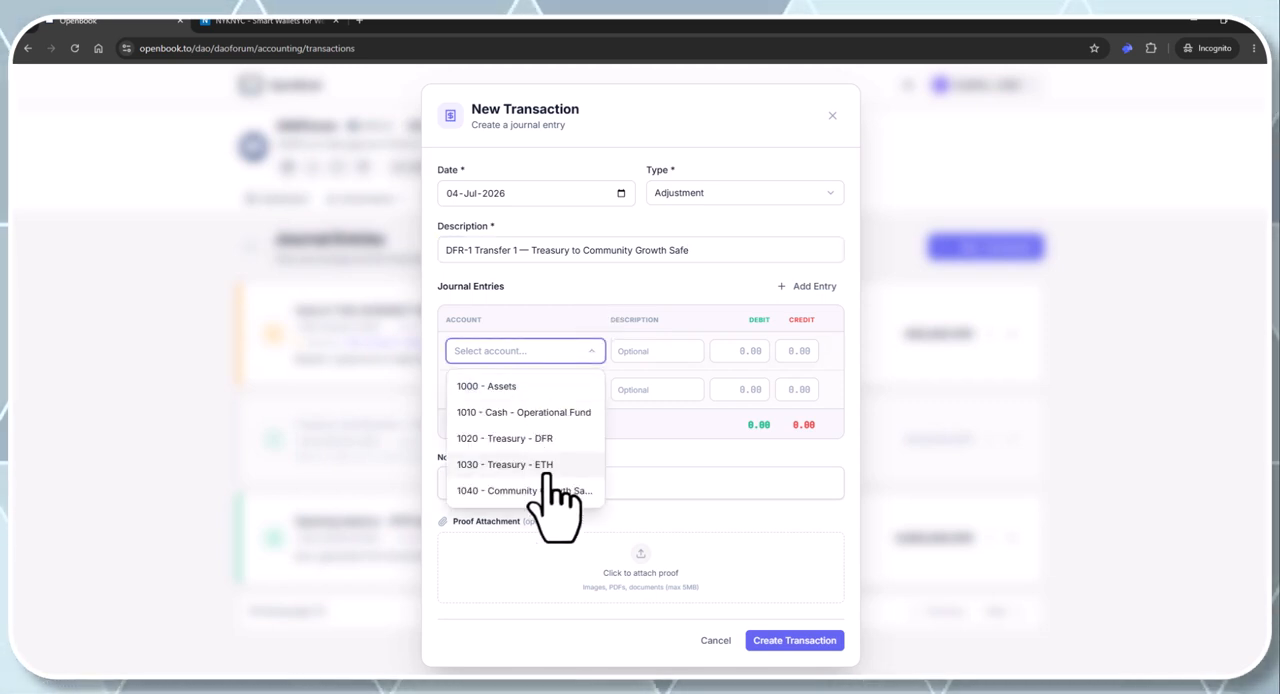
pyautogui.scroll(-1, 550, 470)
pyautogui.scroll(-2, 560, 470)
pyautogui.scroll(2, 551, 445)
pyautogui.click(548, 430)
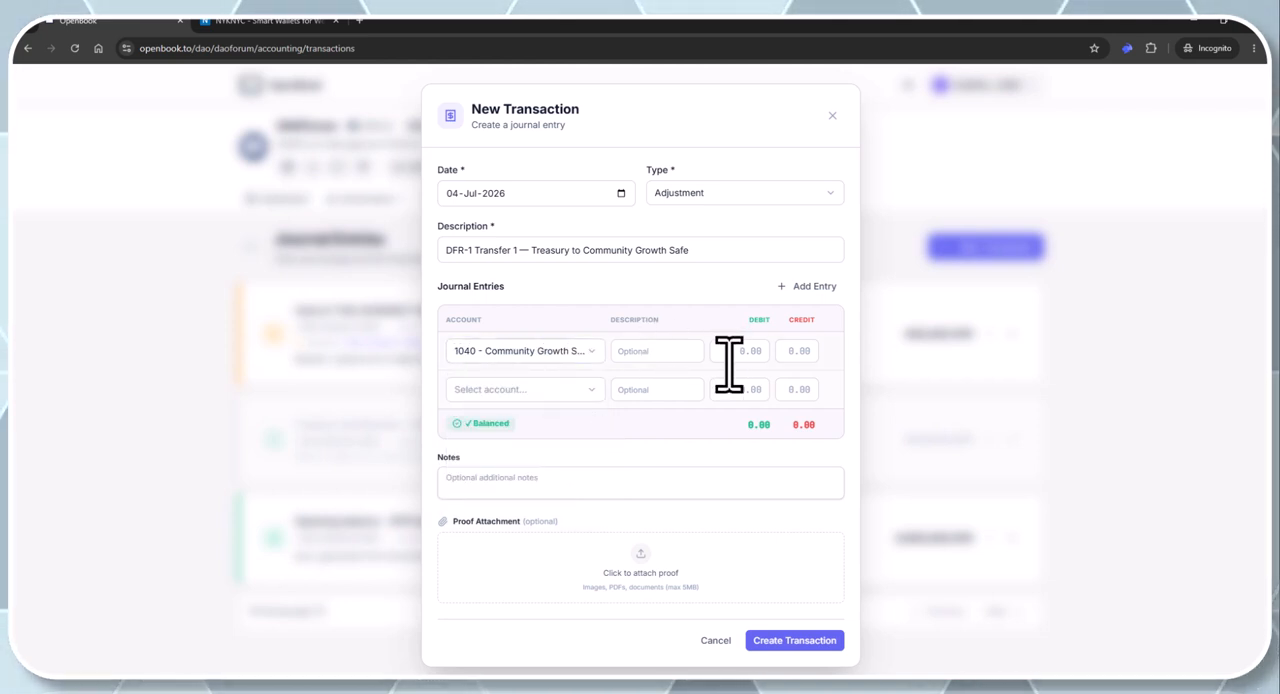
pyautogui.write('500000')
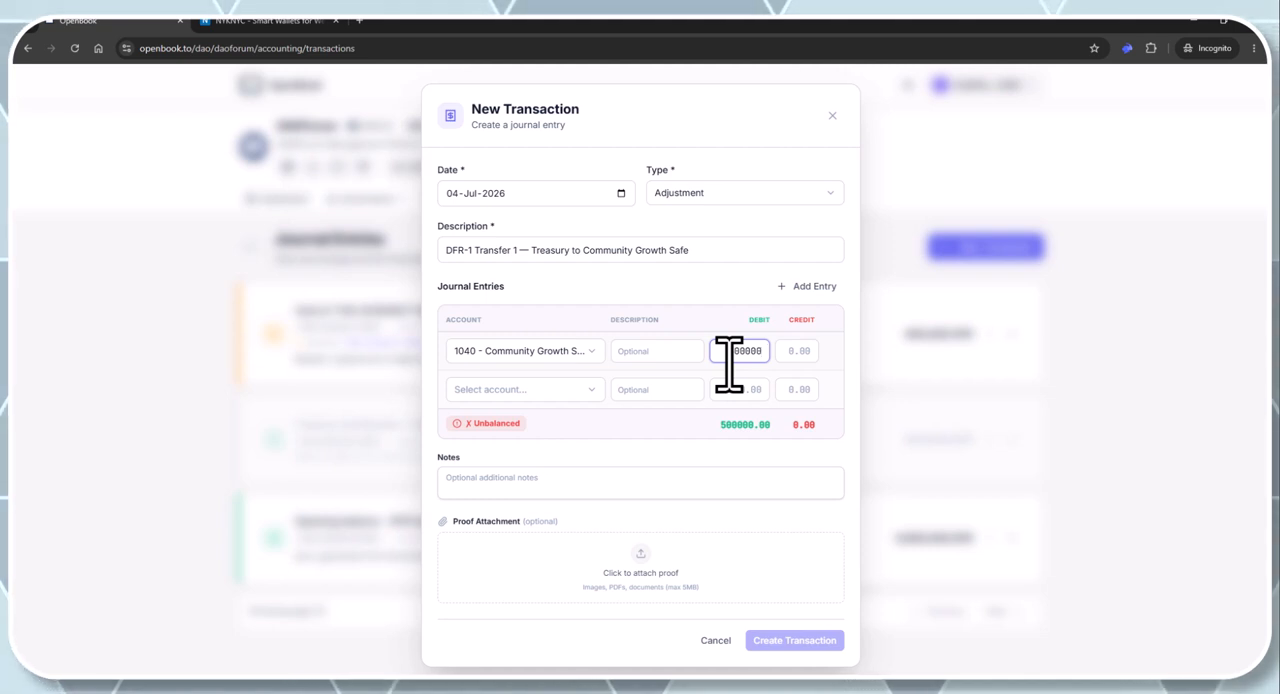
# Set the second journal entry line to account 1020 - Treasury - DFR with a credit of 500000
pyautogui.click(538, 391)
pyautogui.click(548, 478)
pyautogui.click(790, 390)
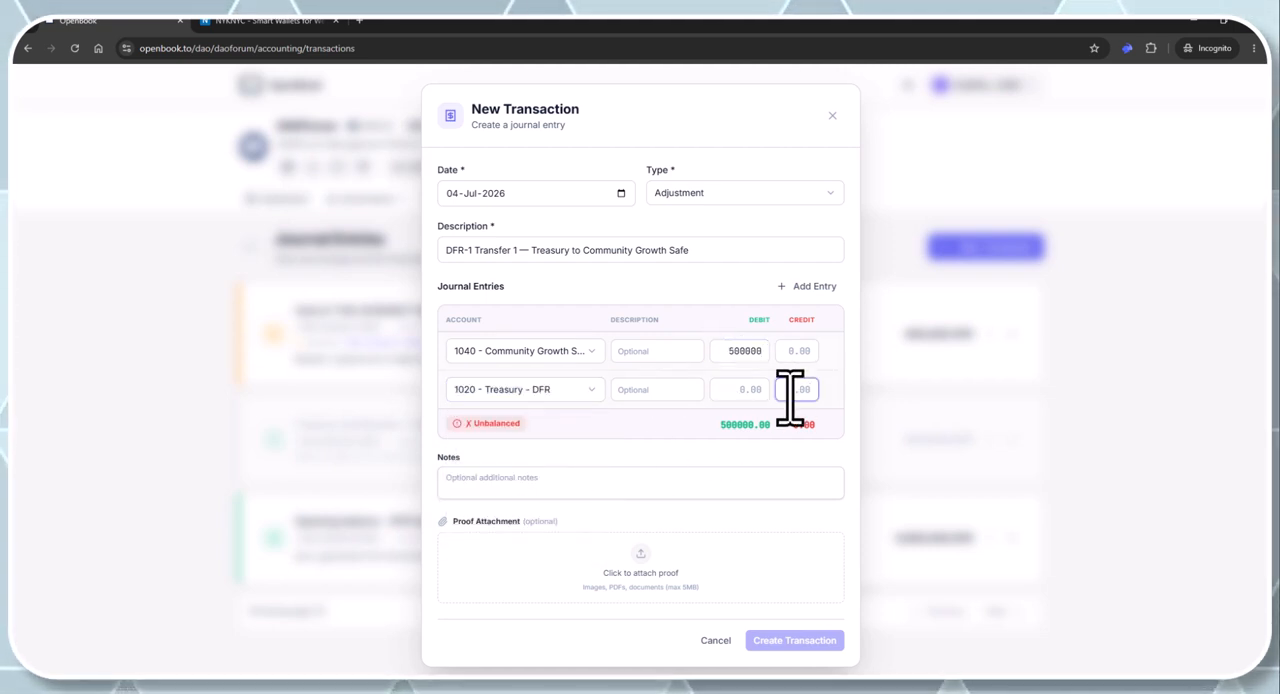
pyautogui.write('500000')
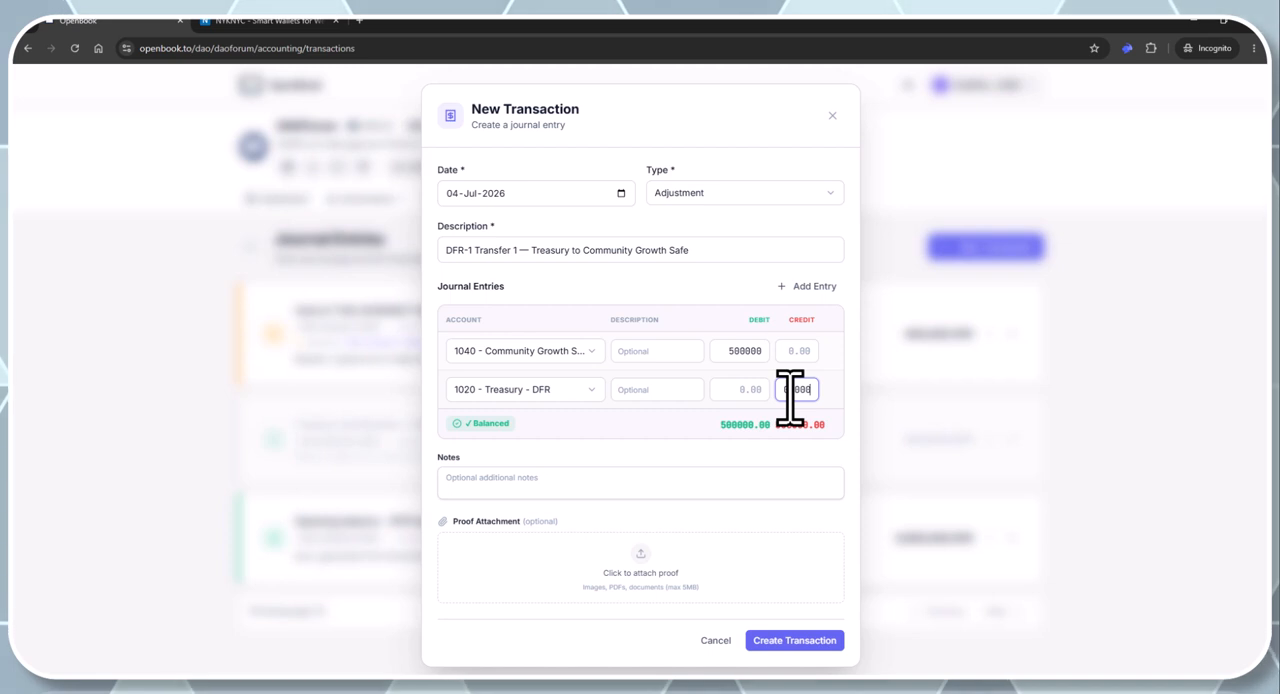
# Paste the Arbiscan transaction link into the notes and create the transaction
pyautogui.click(491, 482)
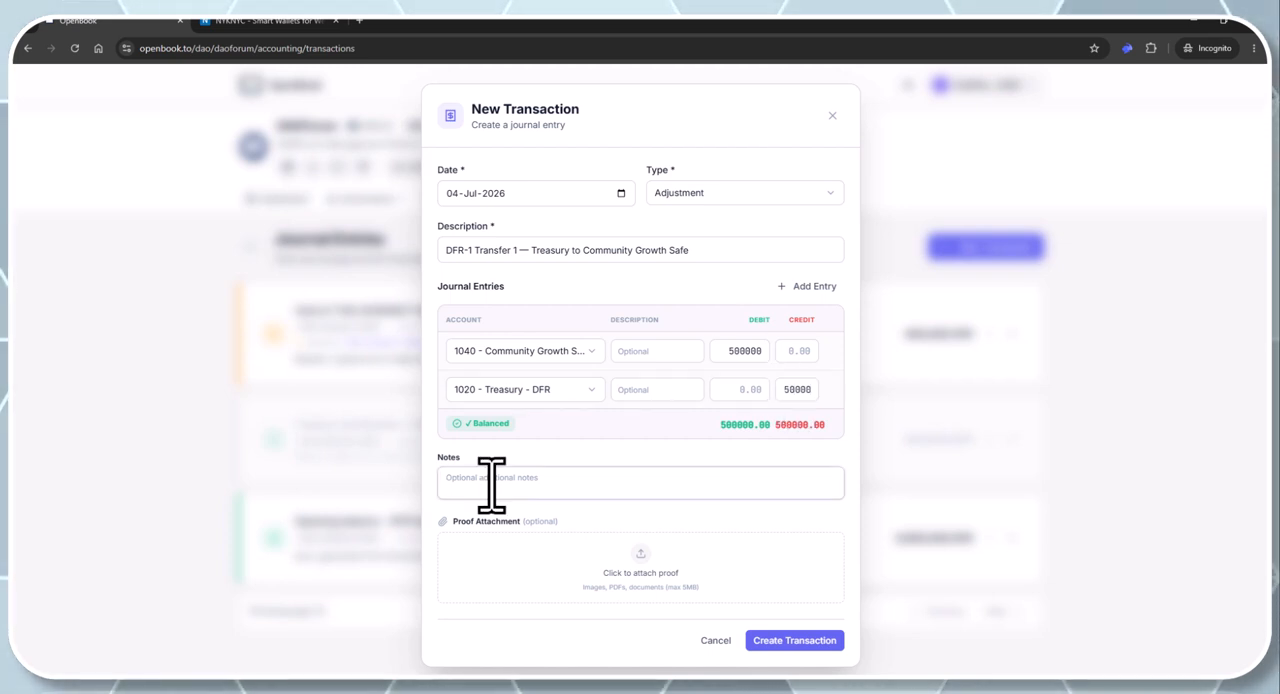
pyautogui.write('https://arbiscan.io/tx/0x6e447c53715876a821568f32633bd9c5ed6afd3b049b67aeced806e9d1288bf3')
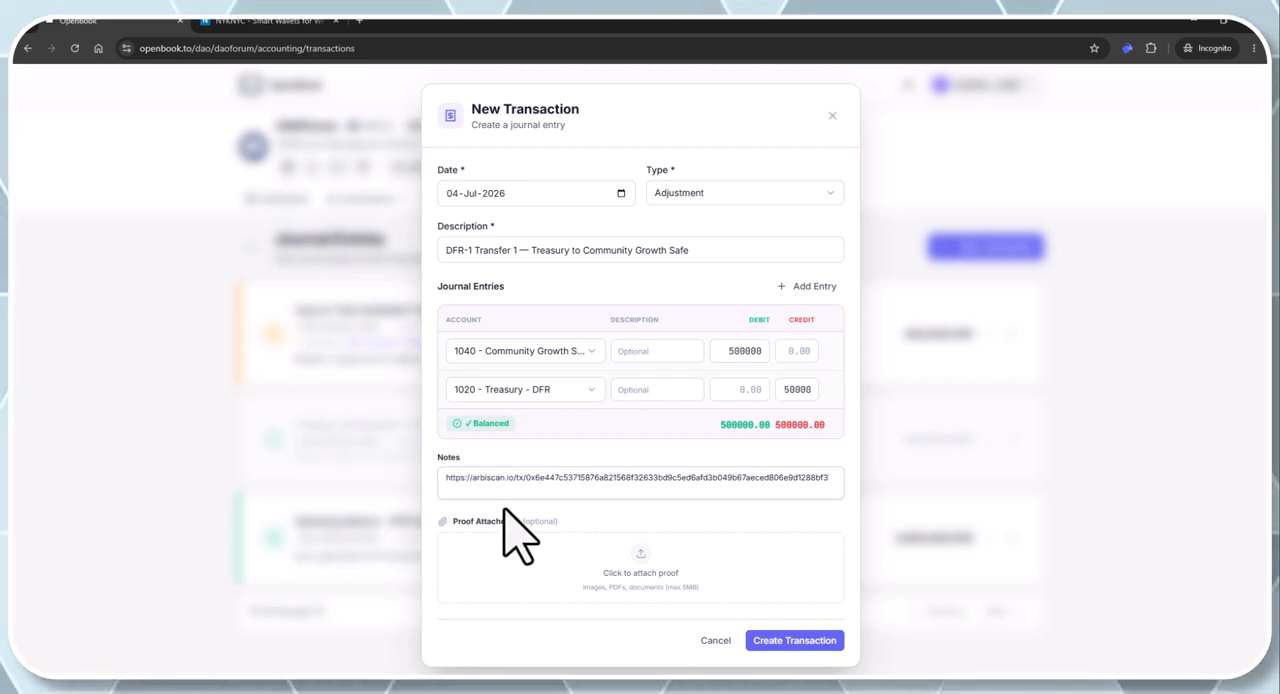
pyautogui.click(795, 641)
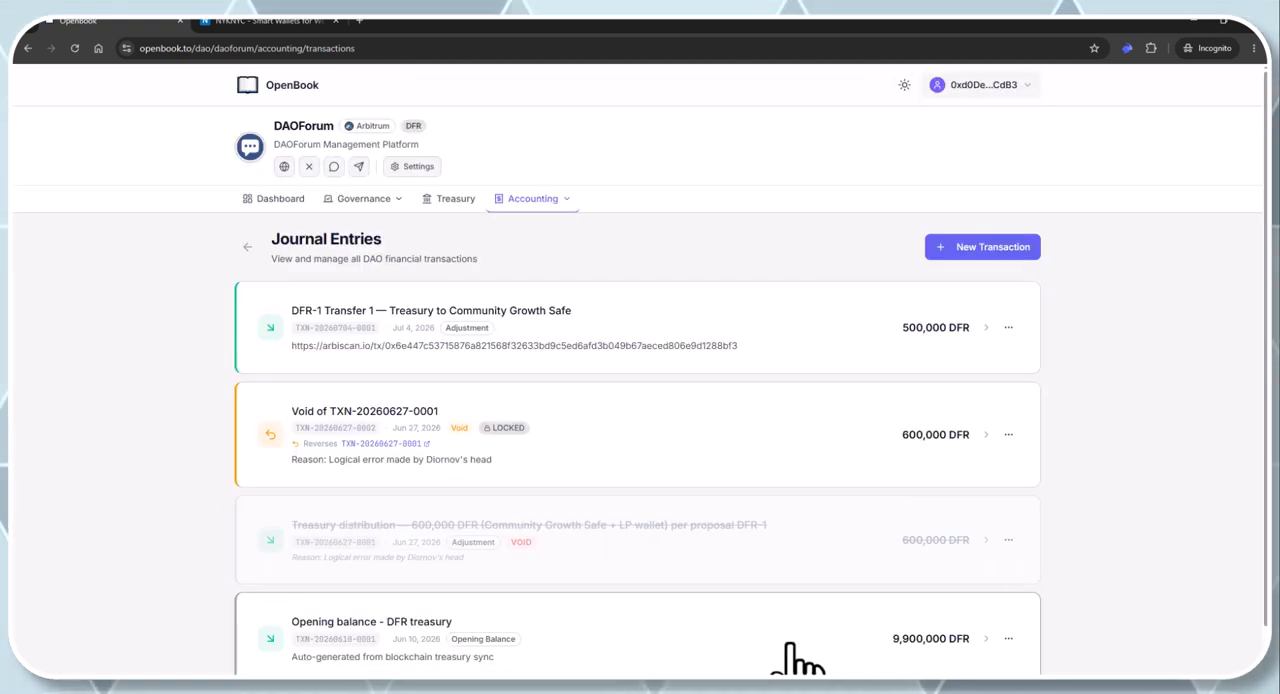
# Check the DFR balances of the Treasury and Community Growth Safe accounts in the chart of accounts
pyautogui.click(560, 199)
pyautogui.click(533, 256)
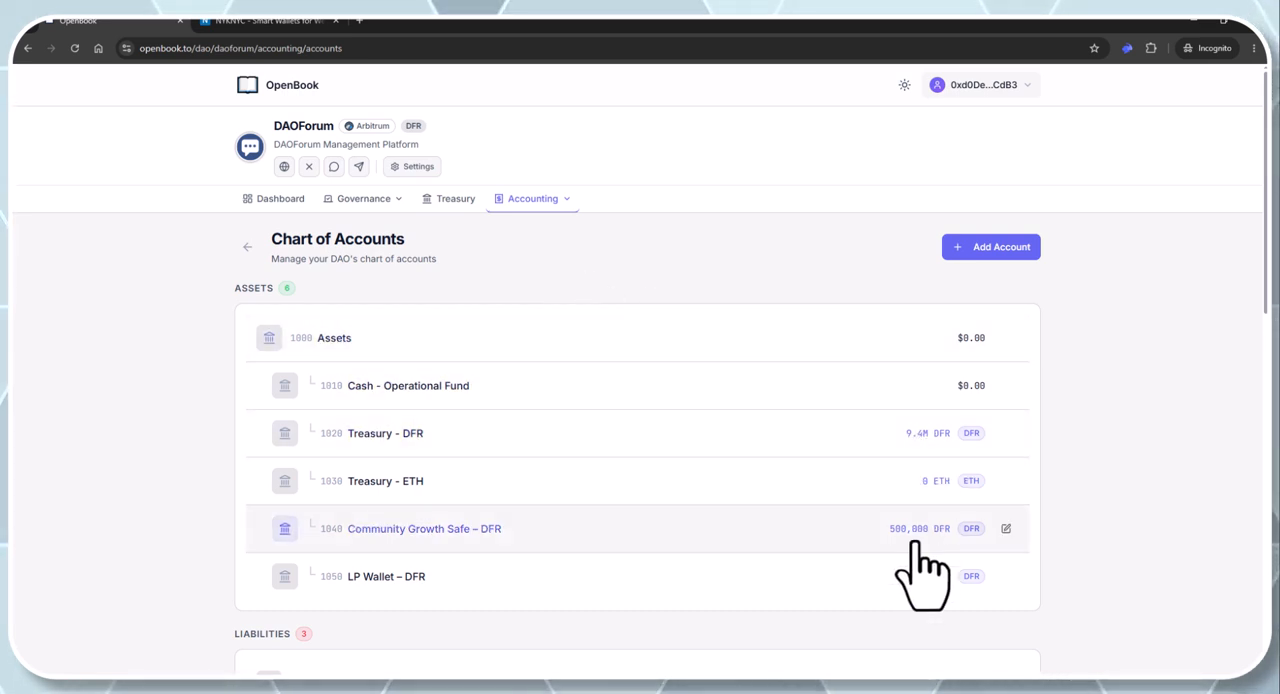
# Start a new Adjustment transaction described as "DFR-1 Transfer 2 — Treasury to LP Wallet, pending DFR/USDC pool"
pyautogui.click(534, 205)
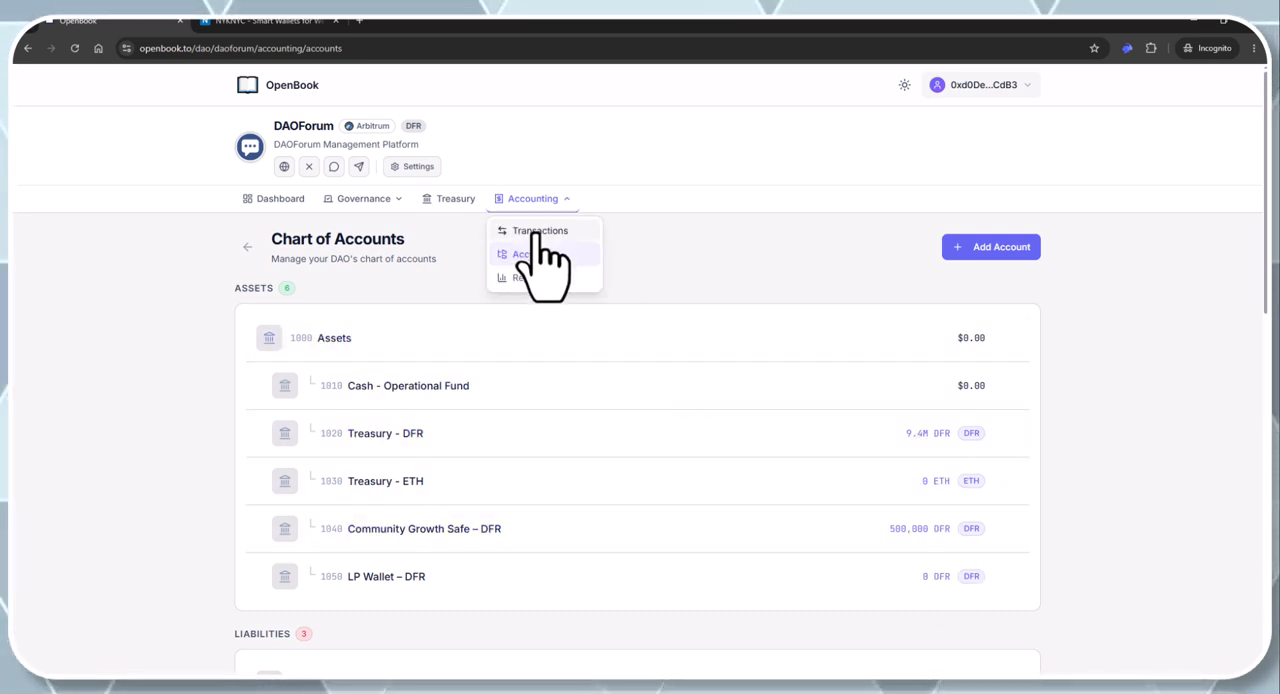
pyautogui.click(533, 230)
pyautogui.click(960, 250)
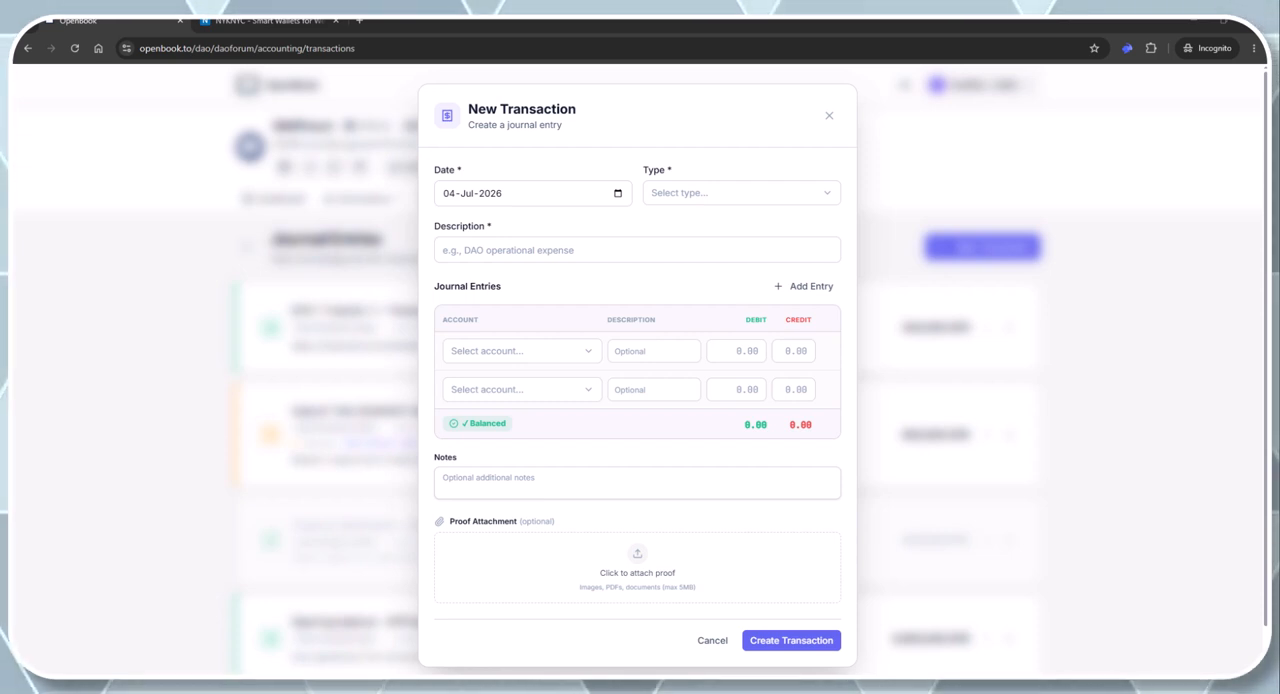
pyautogui.click(698, 196)
pyautogui.scroll(-2, 710, 290)
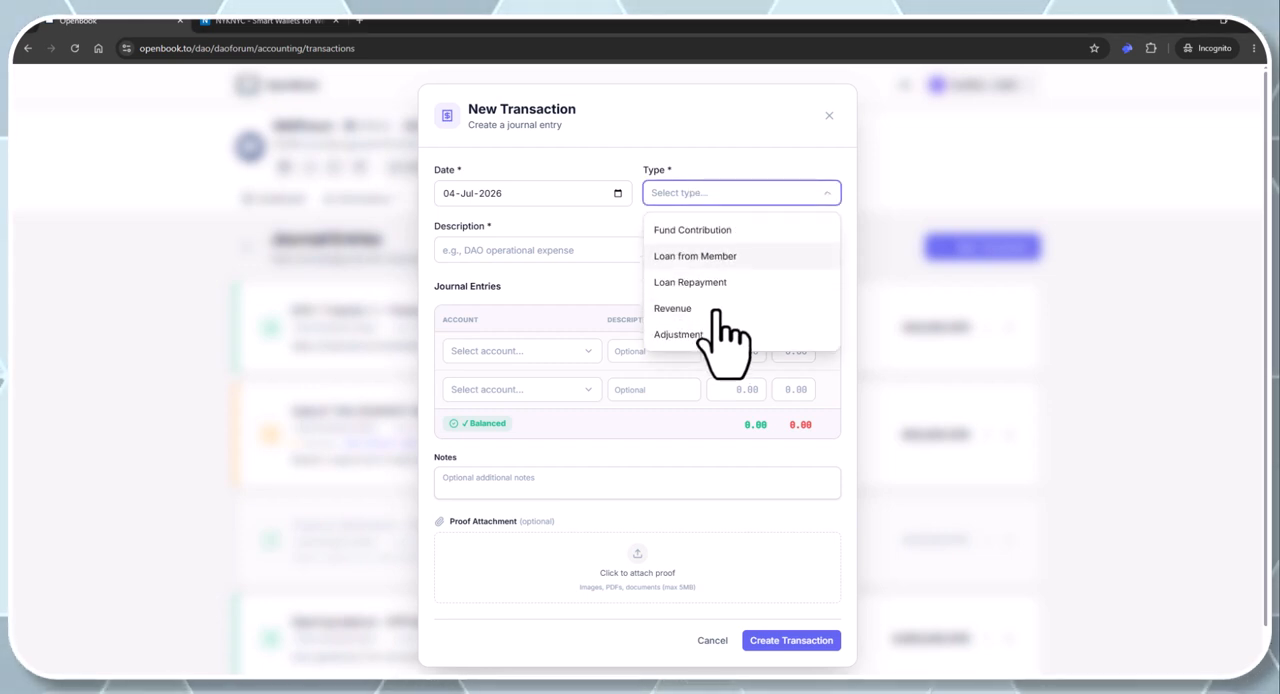
pyautogui.click(690, 334)
pyautogui.click(551, 249)
pyautogui.write('DFR-1 Transfer 2 — Treasury to LP Wallet, pending DFR/USDC pool')
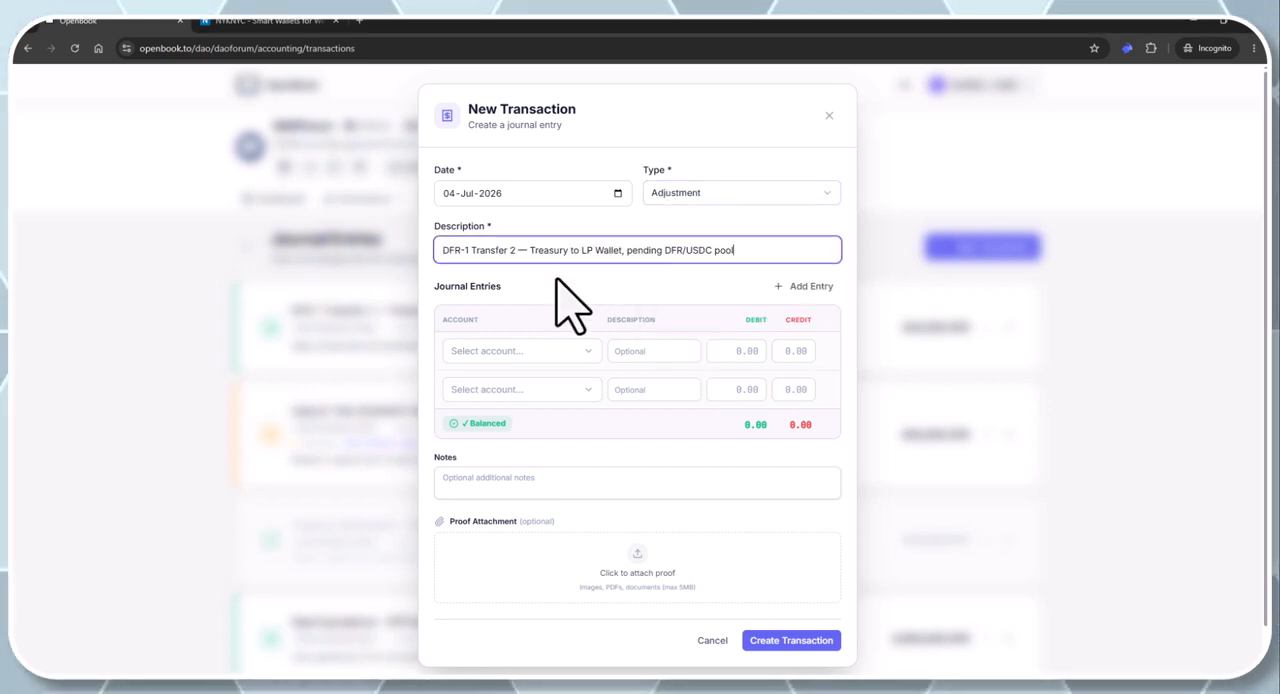
# Set the first journal entry line to account 1050 - LP Wallet – DFR with a debit of 100000
pyautogui.click(531, 350)
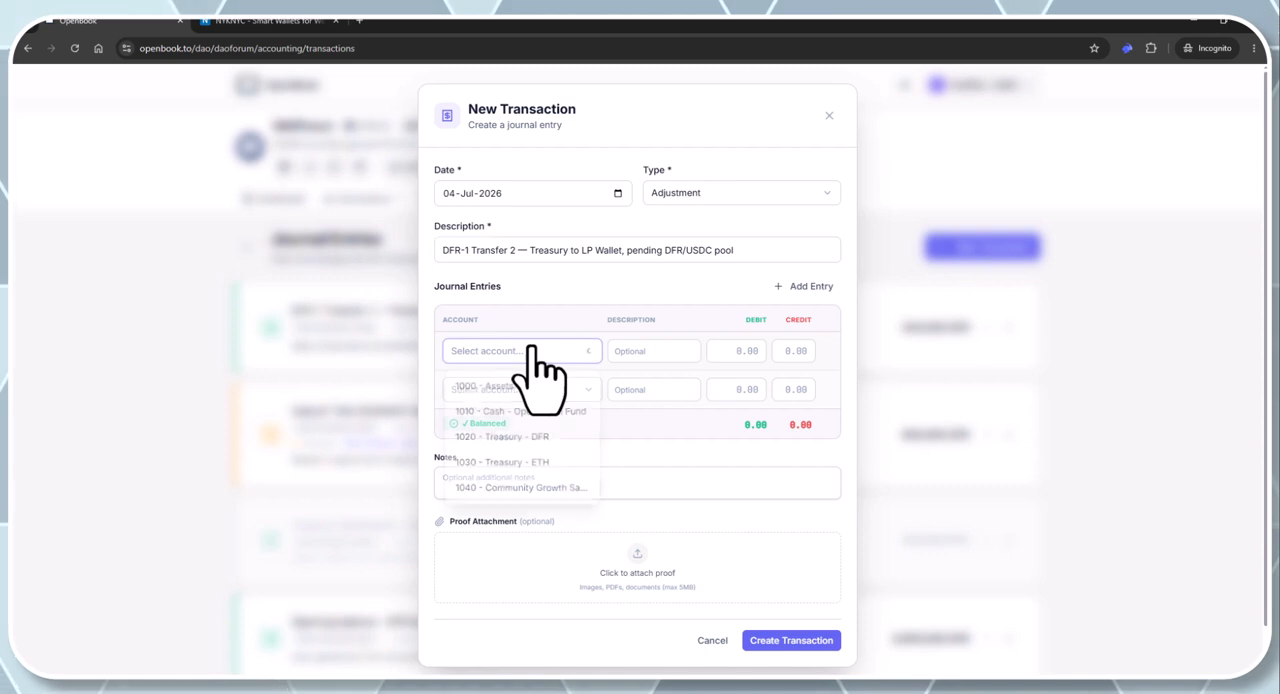
pyautogui.scroll(-1, 534, 452)
pyautogui.click(533, 451)
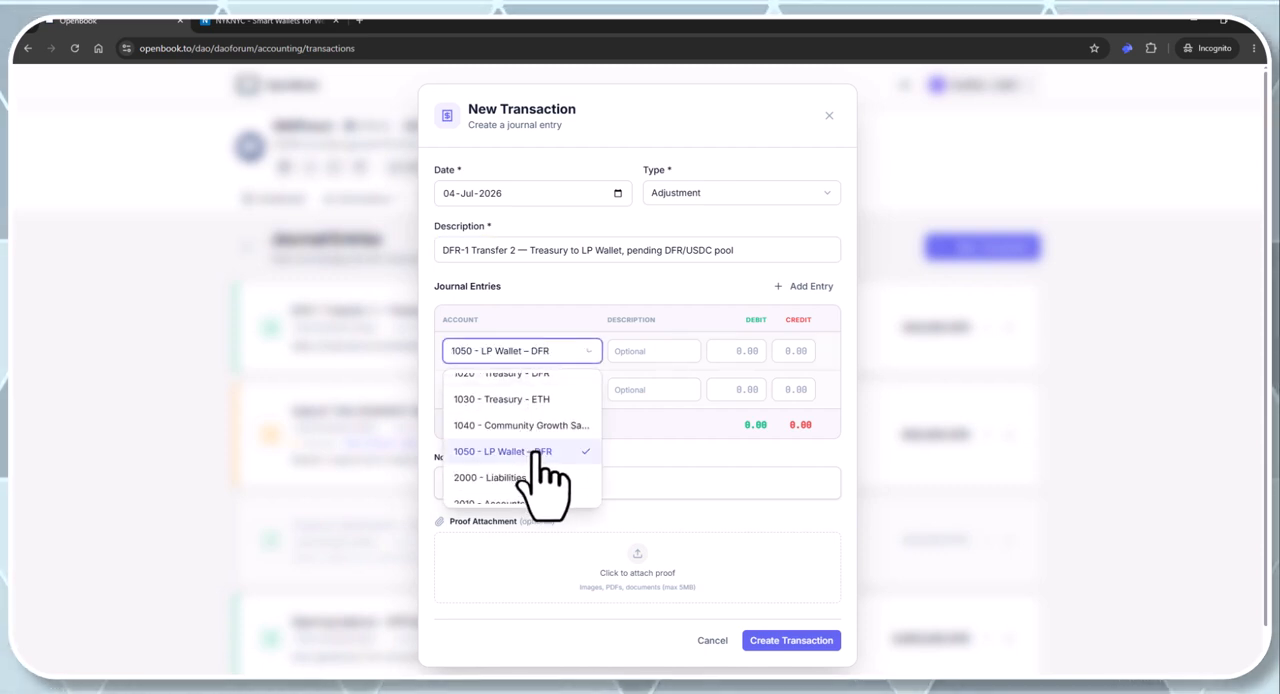
pyautogui.click(737, 351)
pyautogui.write('10')
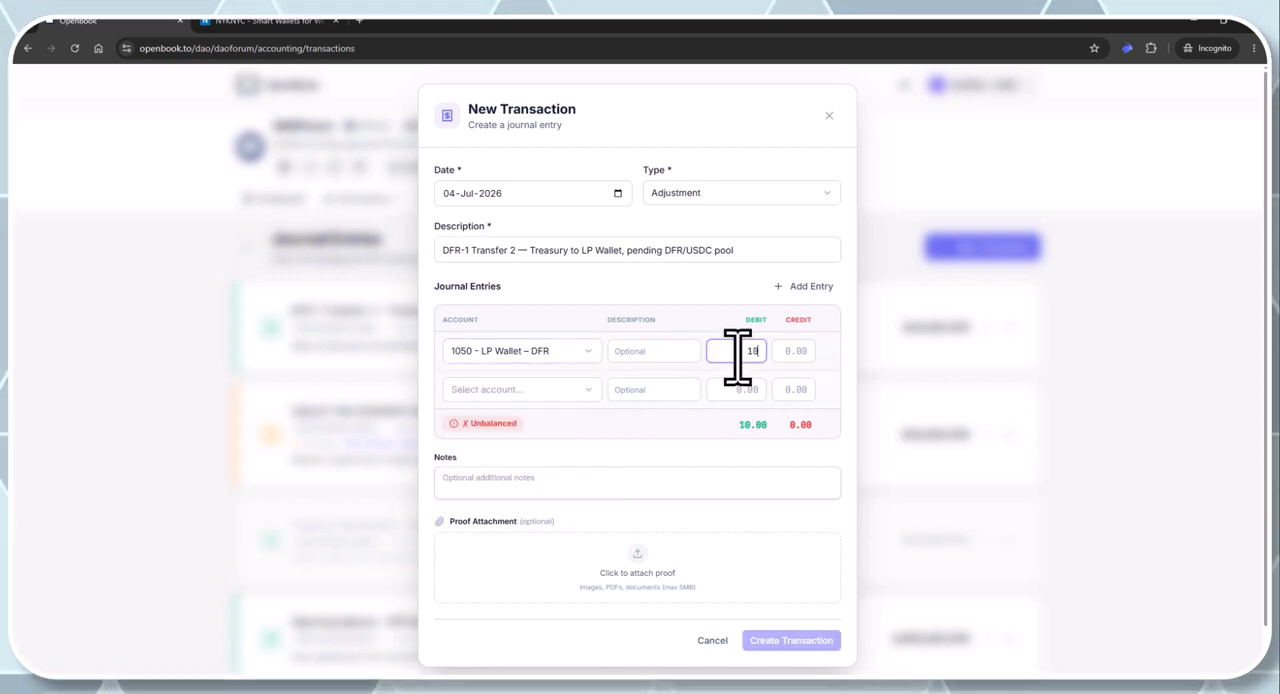
pyautogui.write('0000')
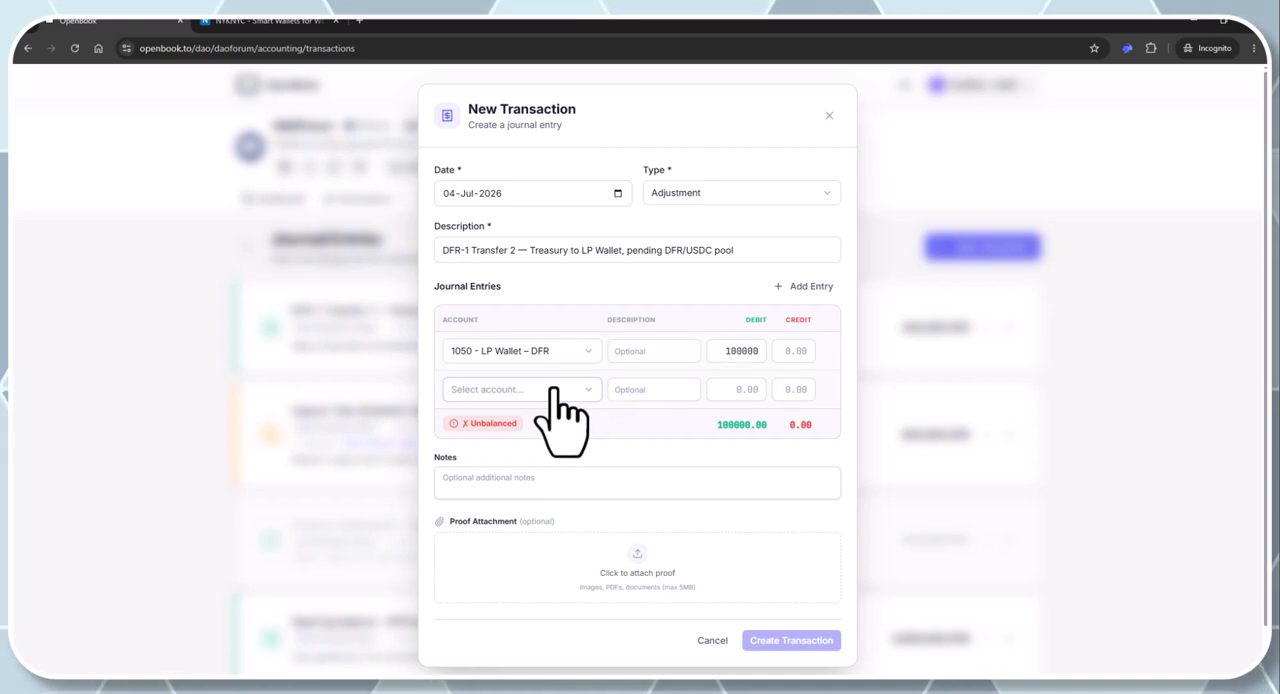
# Set the second journal entry line to account 1020 - Treasury - DFR with a credit of 100000 and create the transaction
pyautogui.click(547, 390)
pyautogui.click(522, 480)
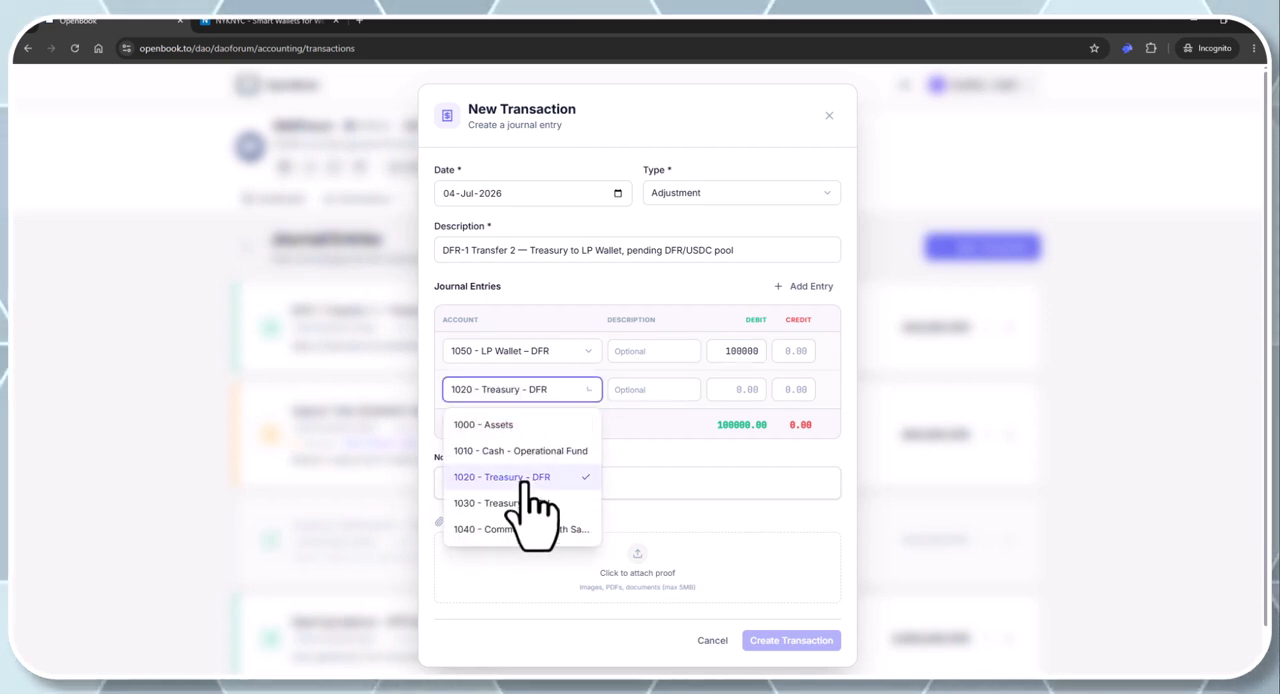
pyautogui.click(791, 388)
pyautogui.write('100000')
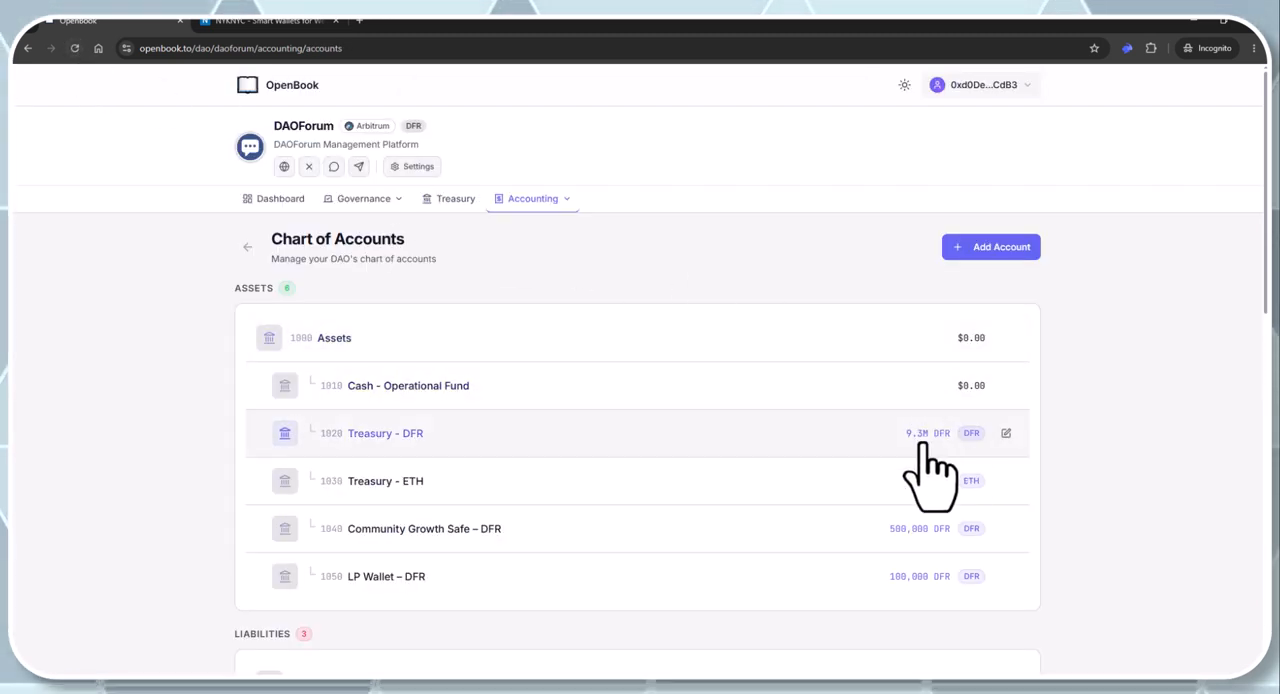
# Look up the DAO's copied treasury address on Arbiscan and open its DFR token holding to check the on-chain balance and transfers
pyautogui.click(440, 205)
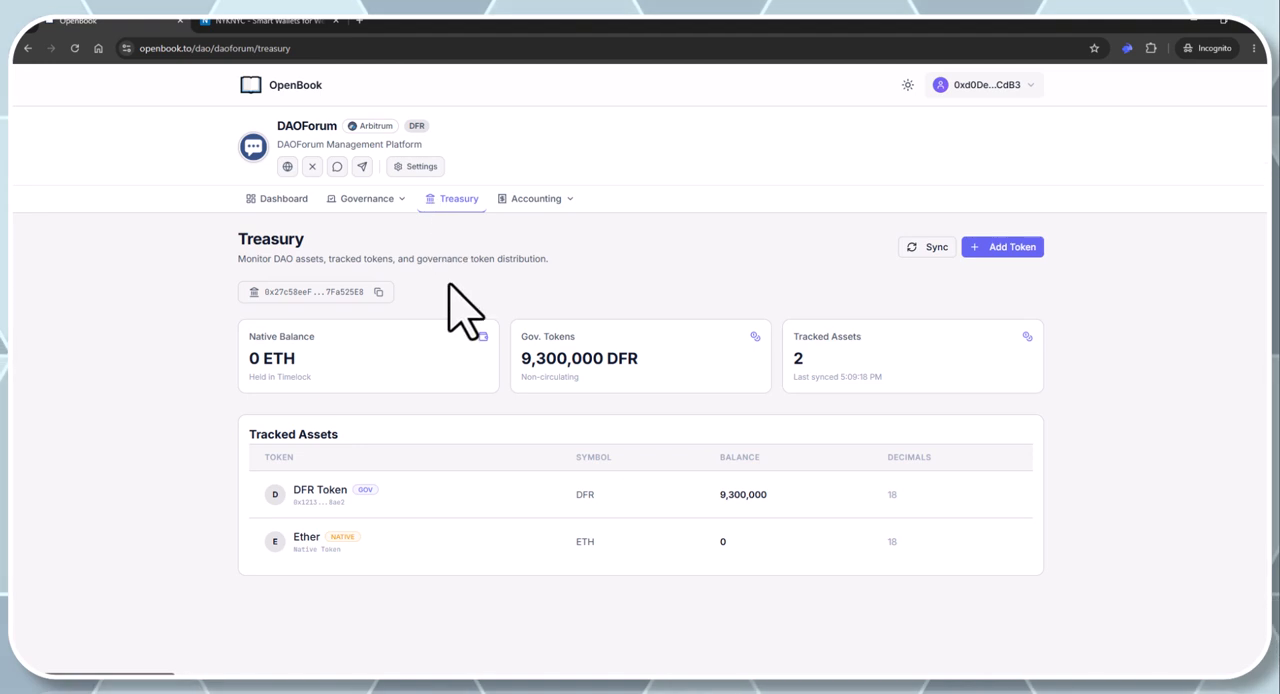
pyautogui.click(378, 292)
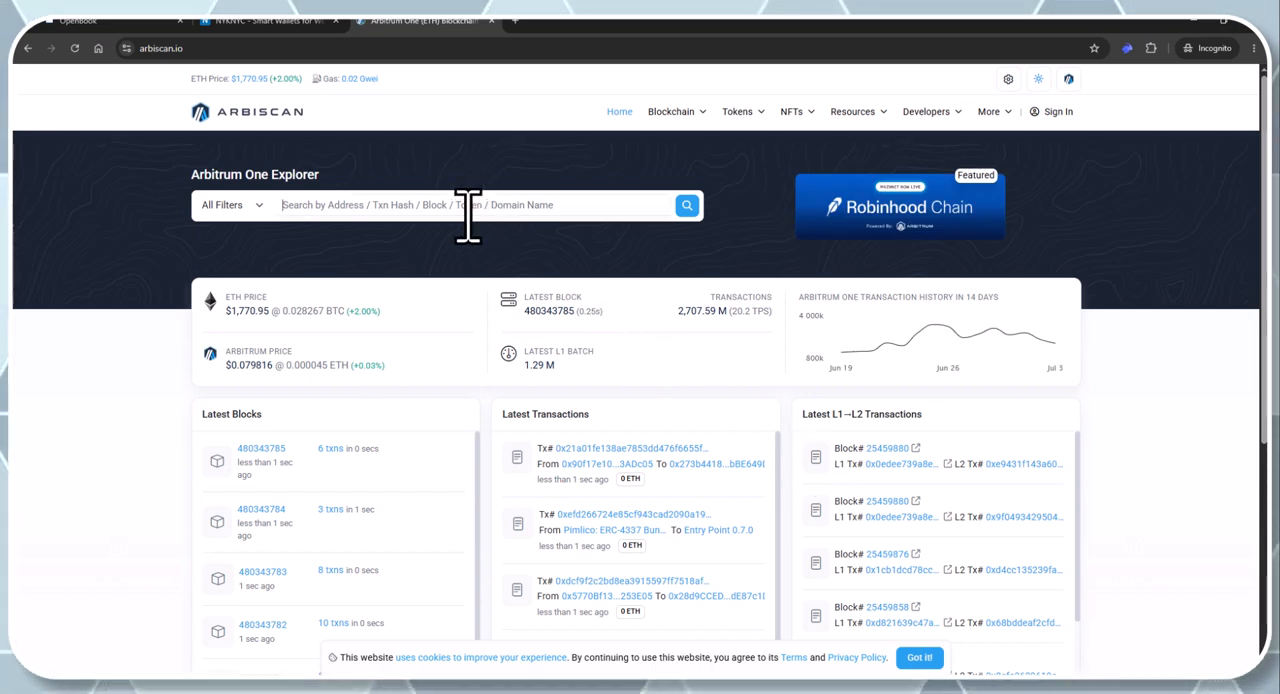
pyautogui.hotkey('ctrl', 'v')
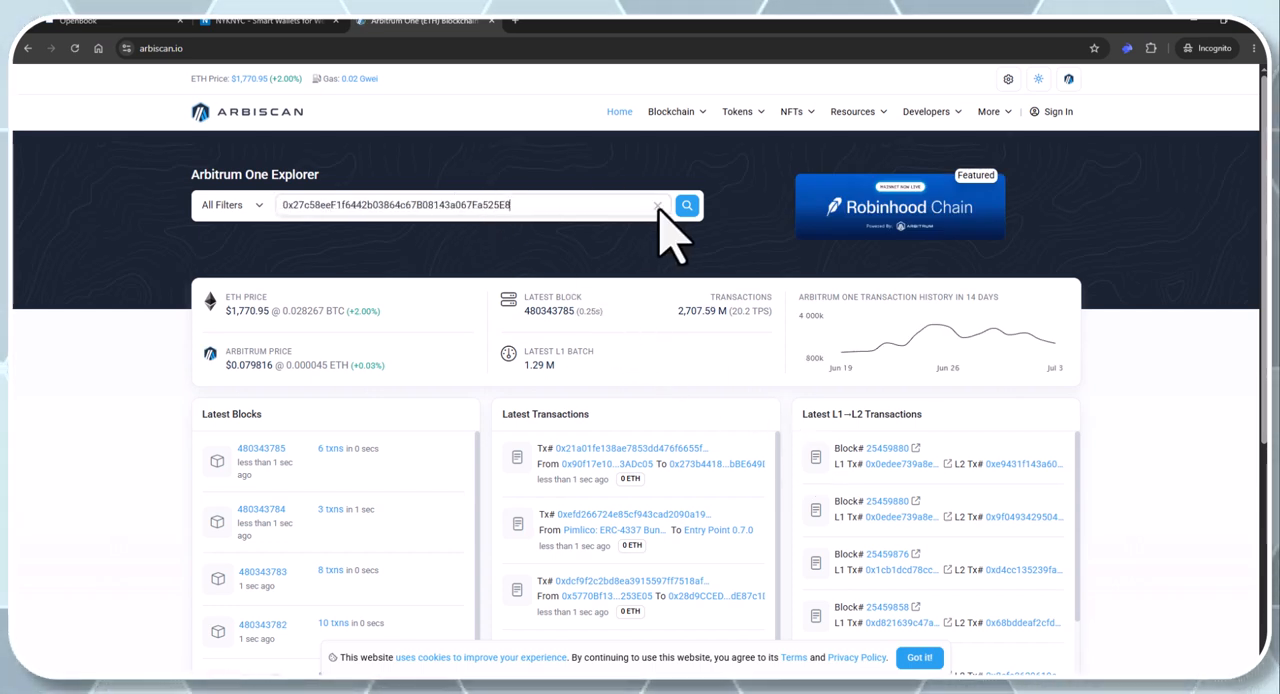
pyautogui.click(687, 205)
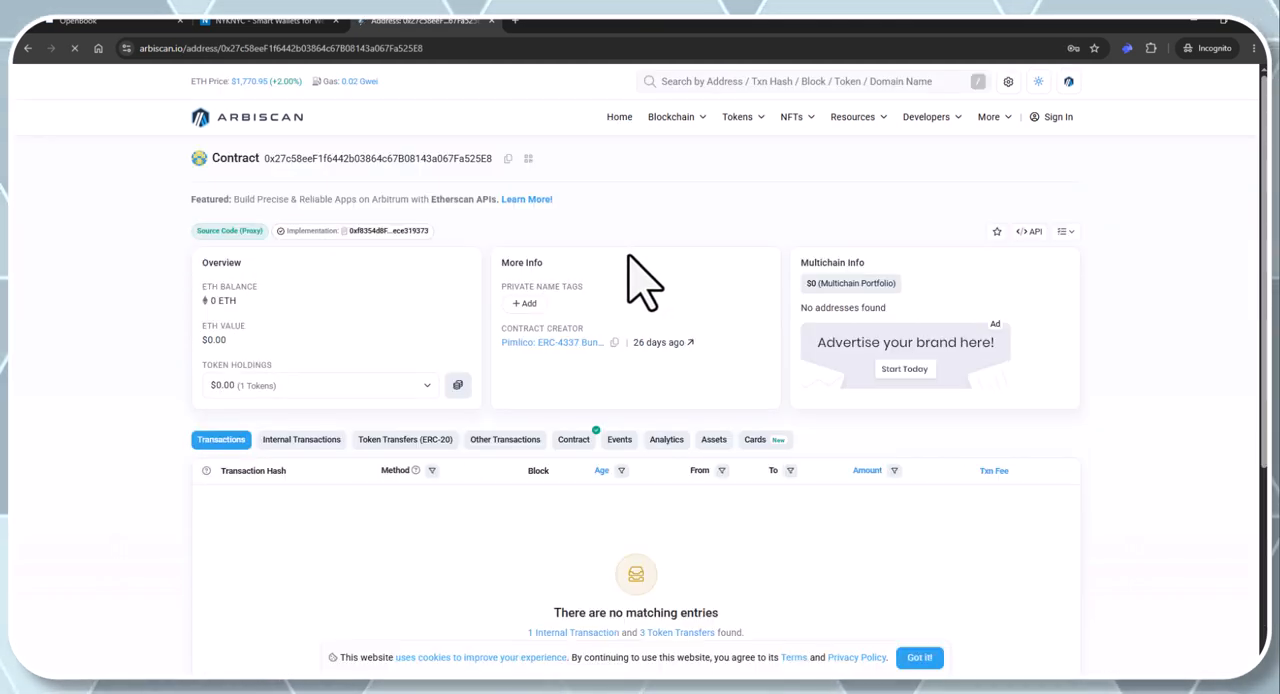
pyautogui.click(390, 390)
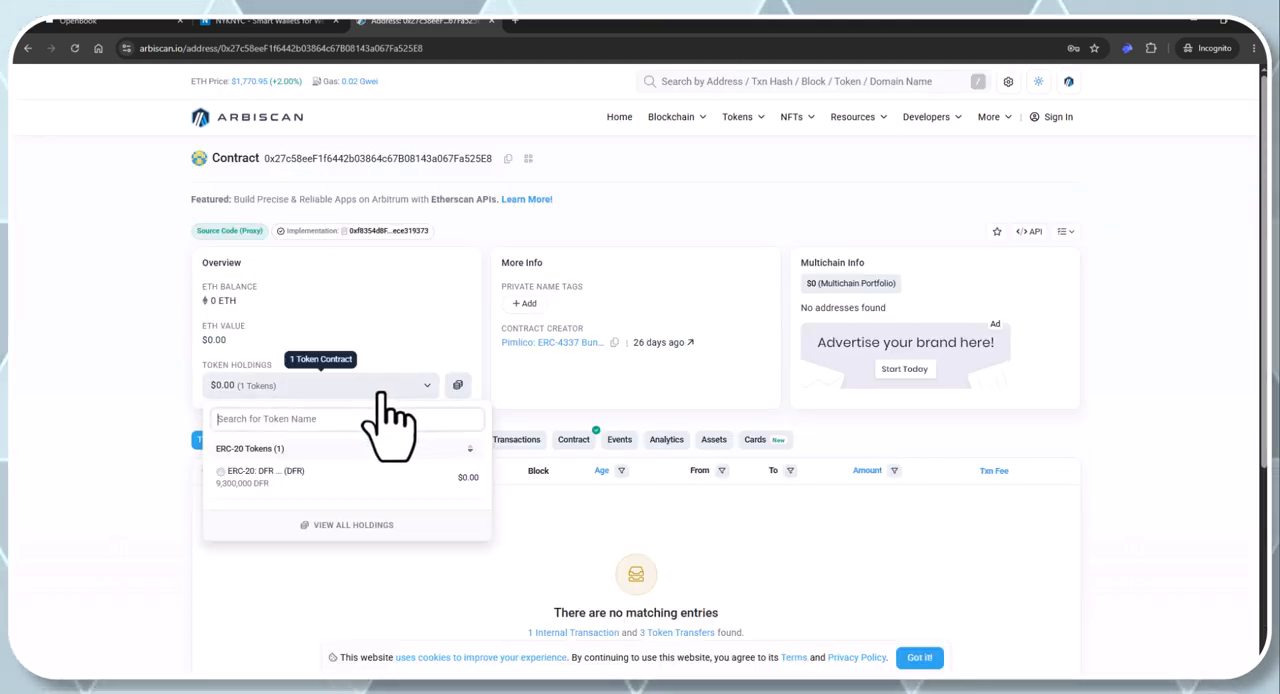
pyautogui.click(293, 490)
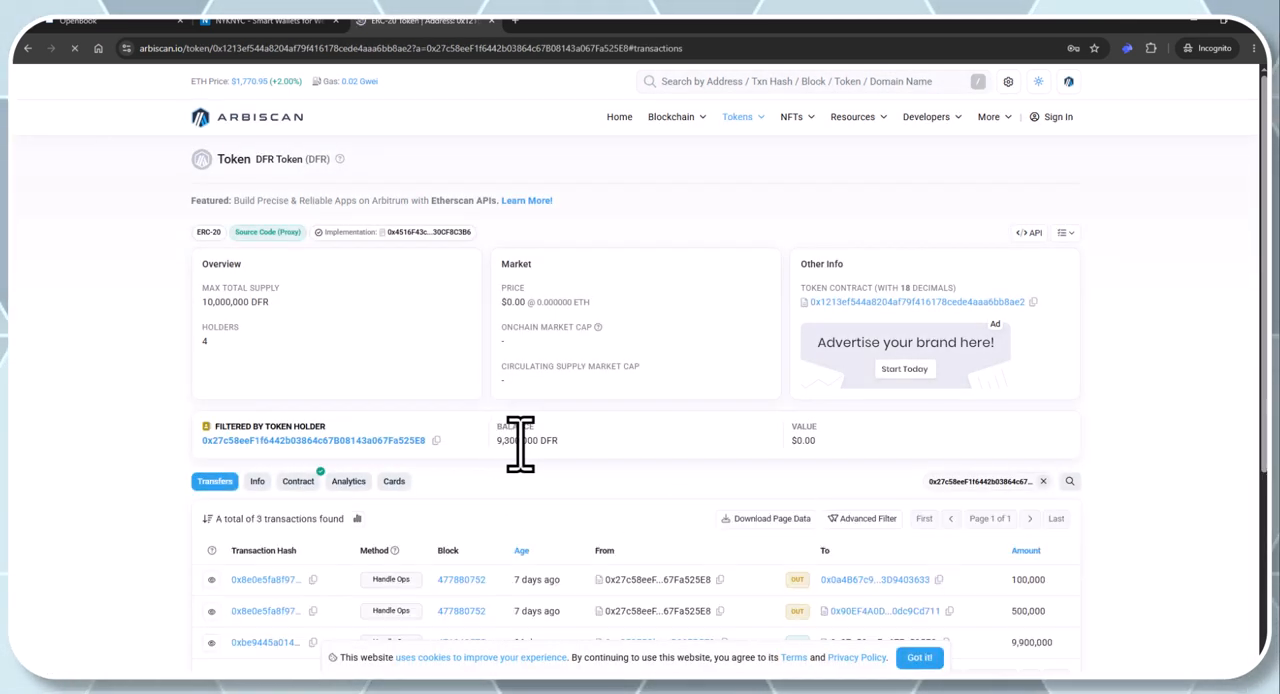
# Switch back to OpenBook and review the DFR account balances in the chart of accounts
pyautogui.click(133, 24)
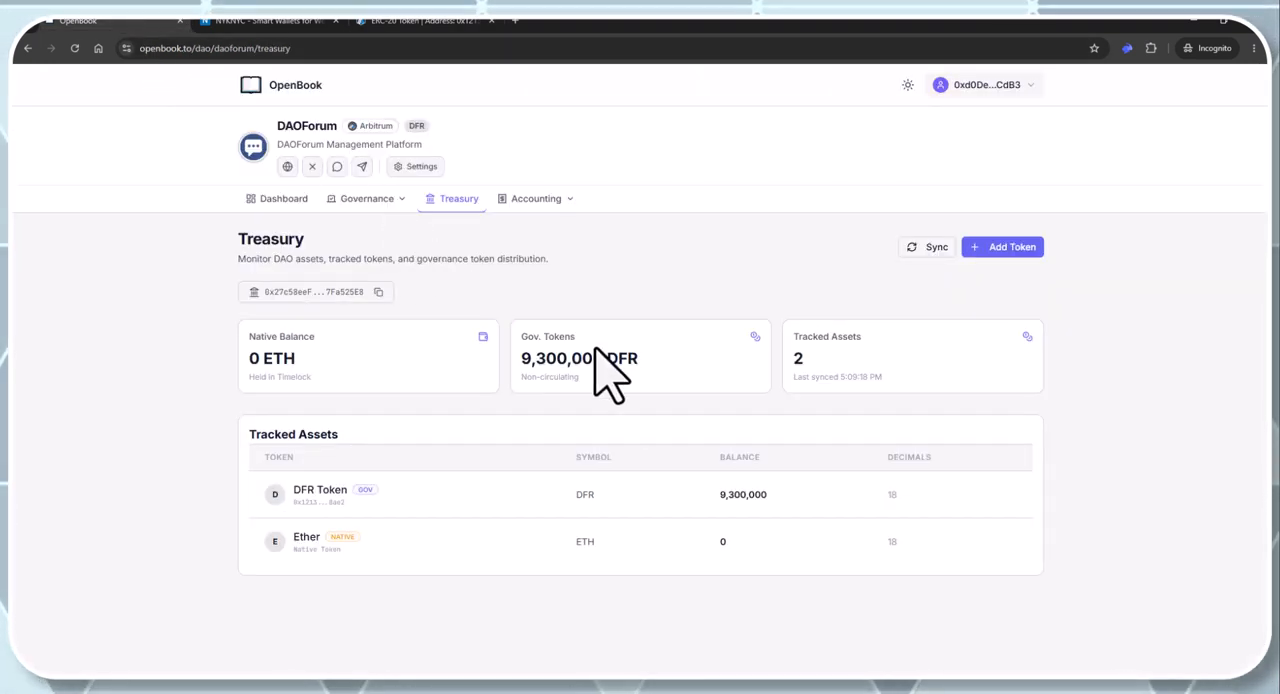
pyautogui.click(537, 199)
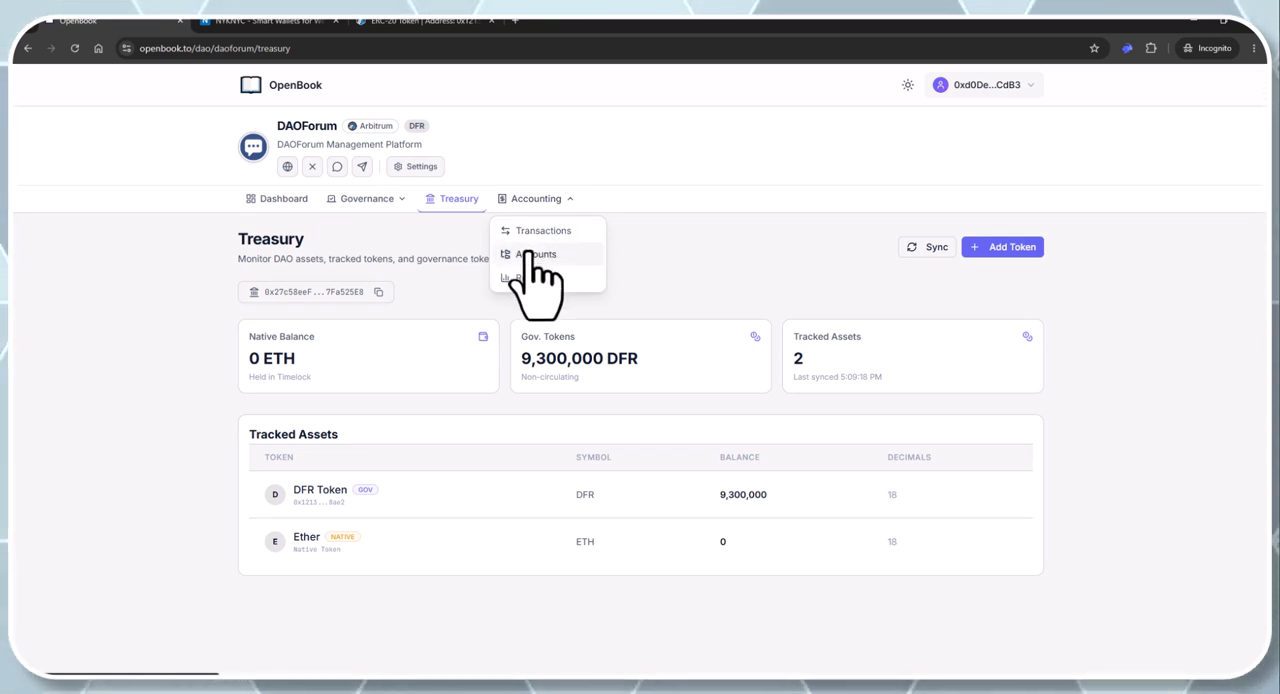
pyautogui.click(527, 254)
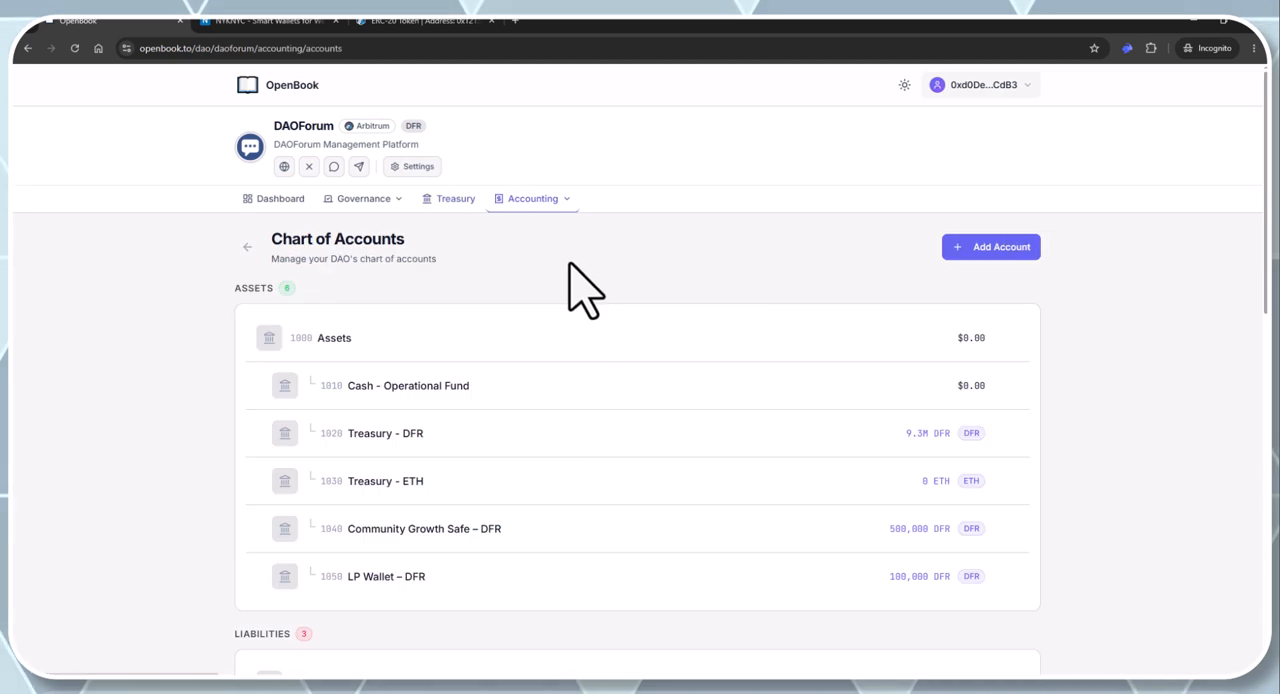
pyautogui.scroll(-2, 615, 300)
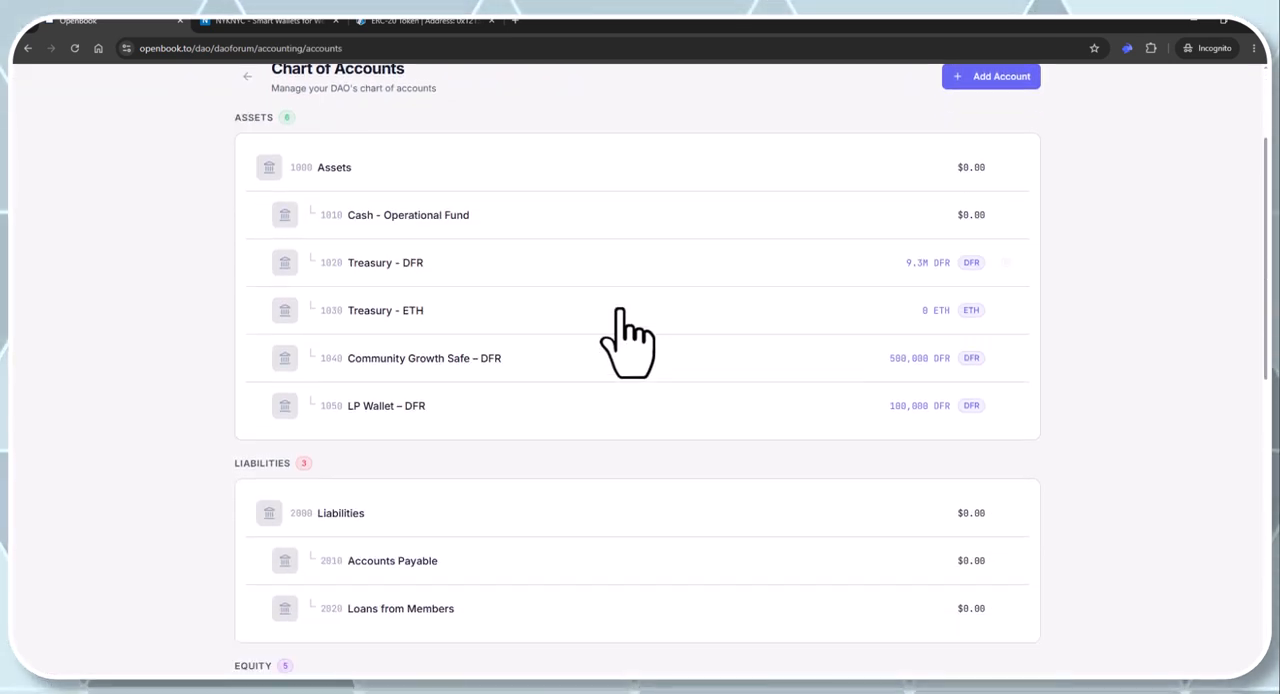